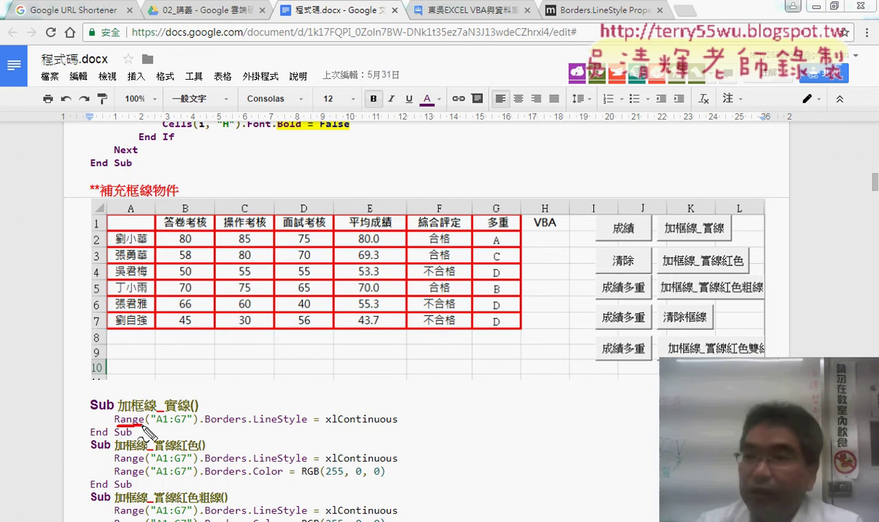
- Highlight the A1:G7 range in the macro code and cells A1 and G7, then clear the marks
left_click_drag(155, 428, 193, 428)
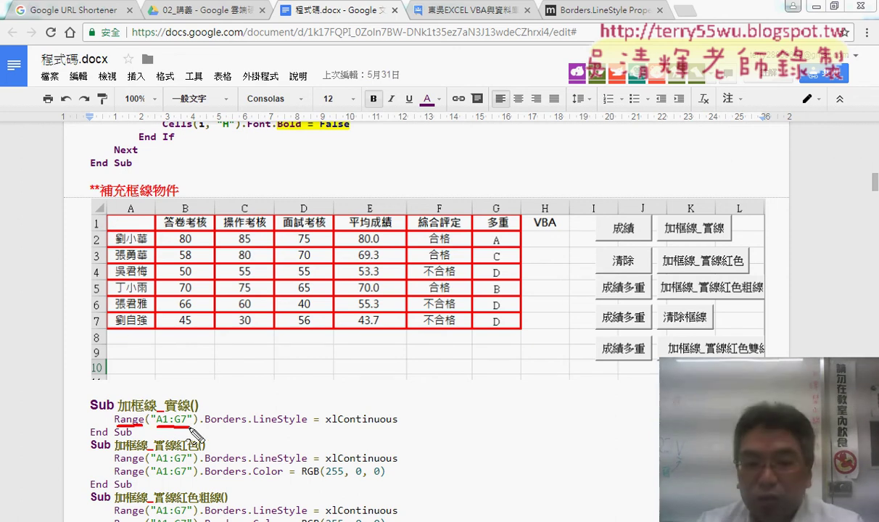
mouse_move(103, 220)
left_mouse_down()
mouse_move(156, 229)
mouse_move(106, 221)
left_mouse_up()
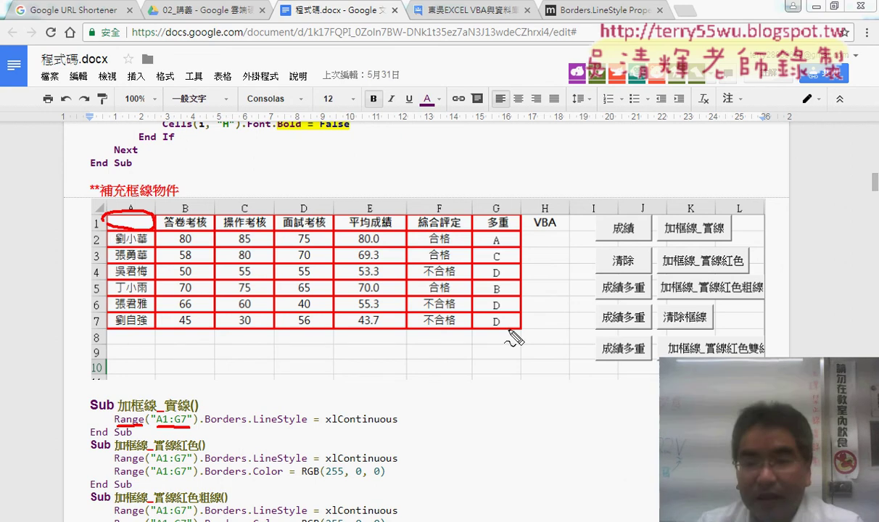
left_click_drag(497, 312, 506, 335)
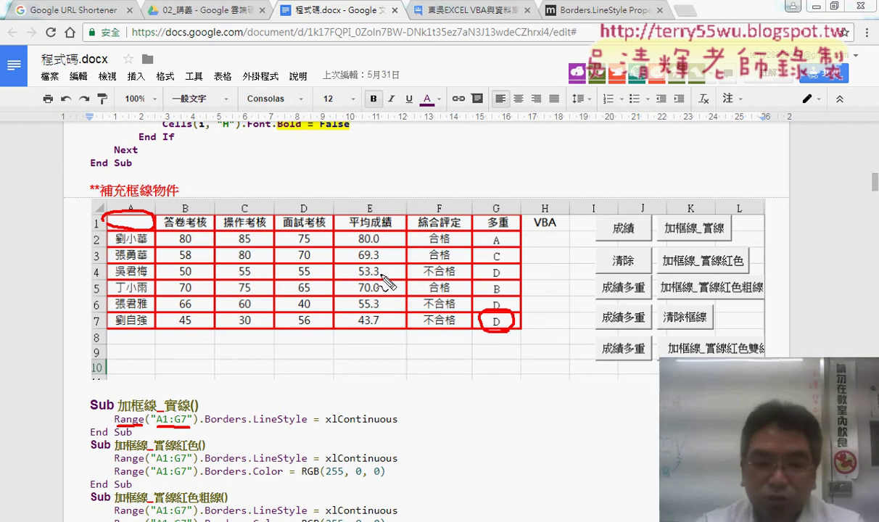
key("Escape")
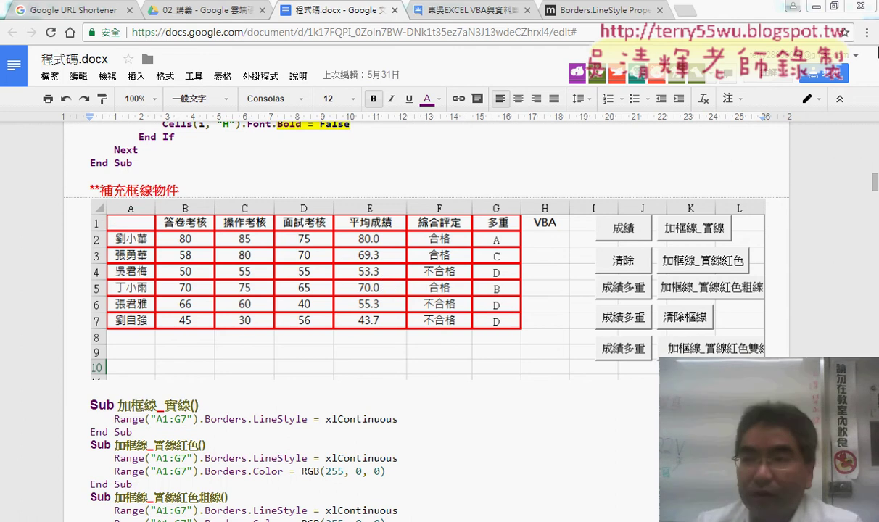
- Reveal the workbook and paste a copy of the 成績多重清除 button beside row 2 in column L
left_click(817, 9)
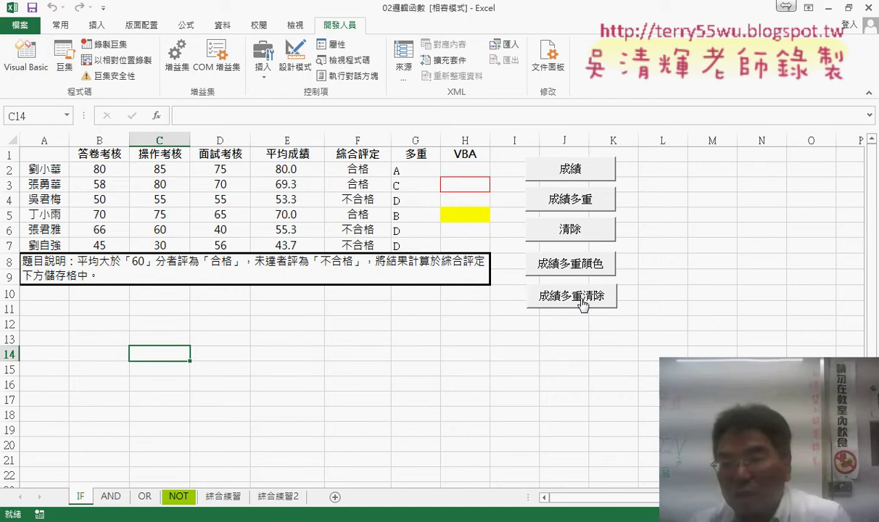
right_click(582, 303)
left_click(667, 162)
left_click(675, 167)
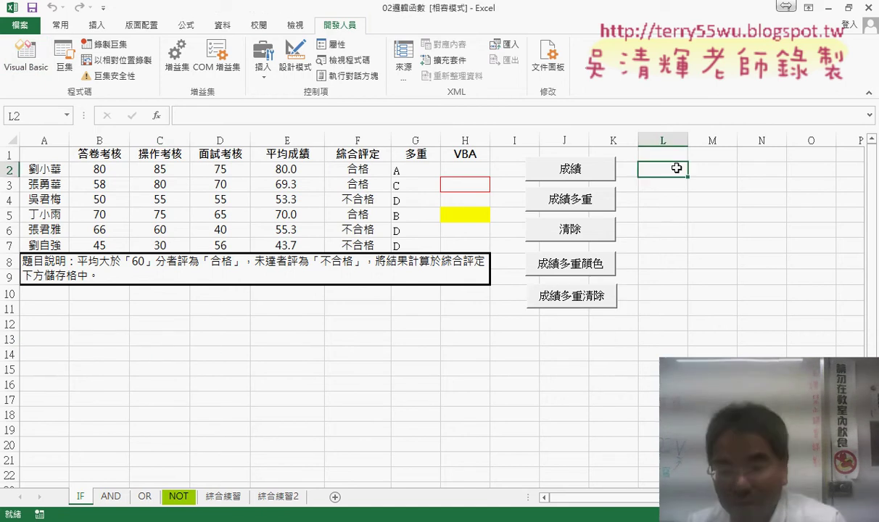
key("ctrl+v")
left_click_drag(692, 176, 657, 160)
- Paste a second copy of the 成績多重清除 button and position it beside row 3 in column L
left_click(676, 196)
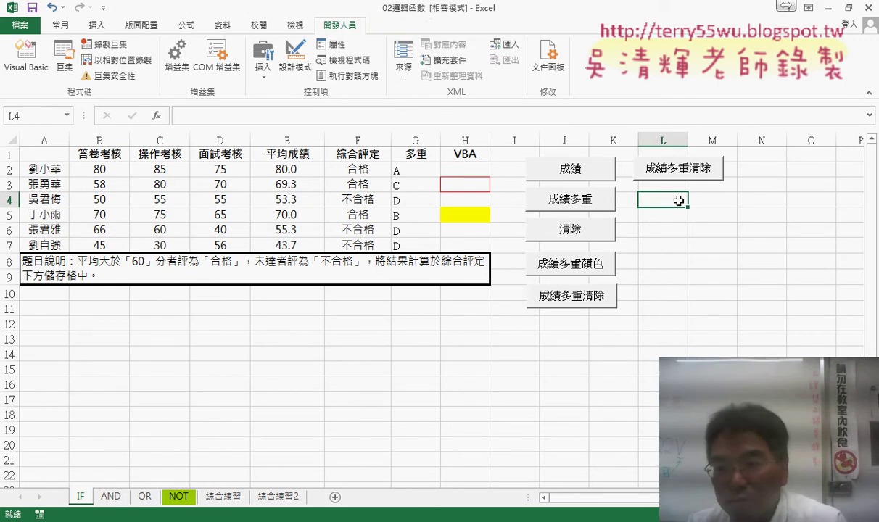
key("ctrl+v")
left_click_drag(676, 197, 691, 215)
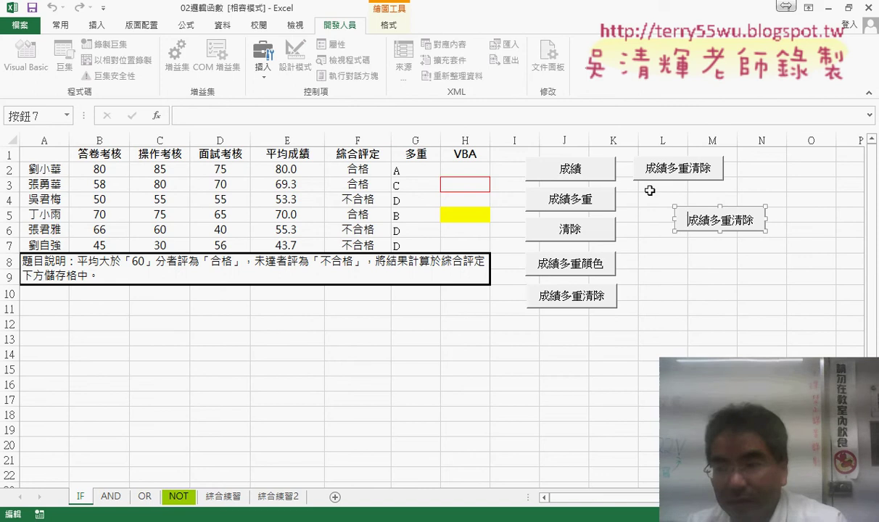
left_click(651, 202)
left_click(700, 212, "ctrl")
right_click(700, 212)
key("Escape")
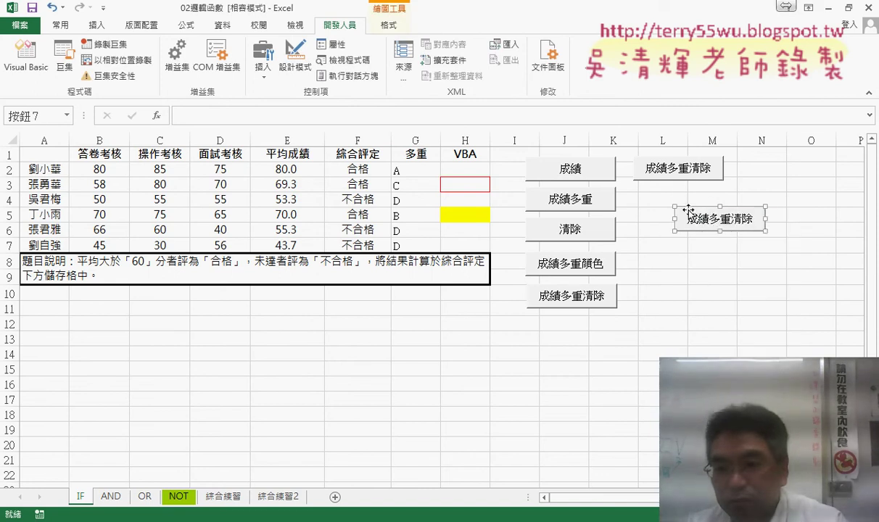
left_click_drag(687, 207, 645, 188)
left_click(721, 266)
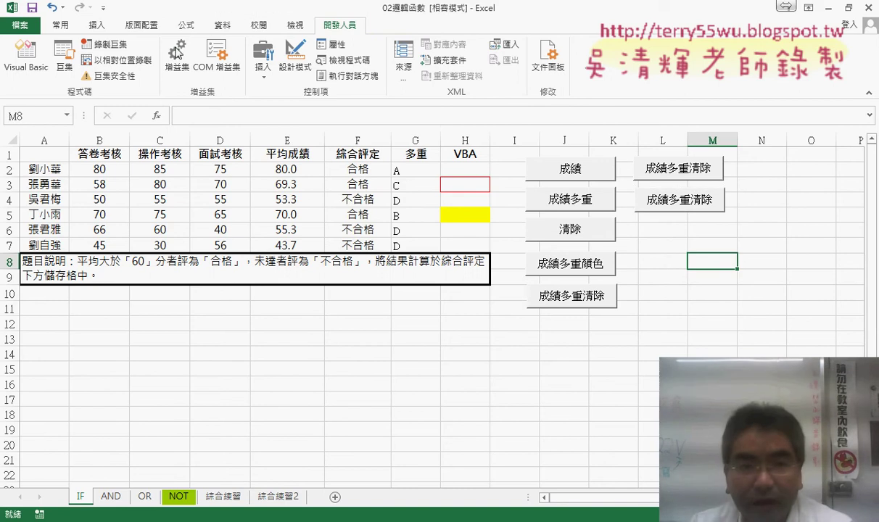
- Run the 加框線_實線 macro and select A1:G7 to check its continuous borders
left_click(65, 58)
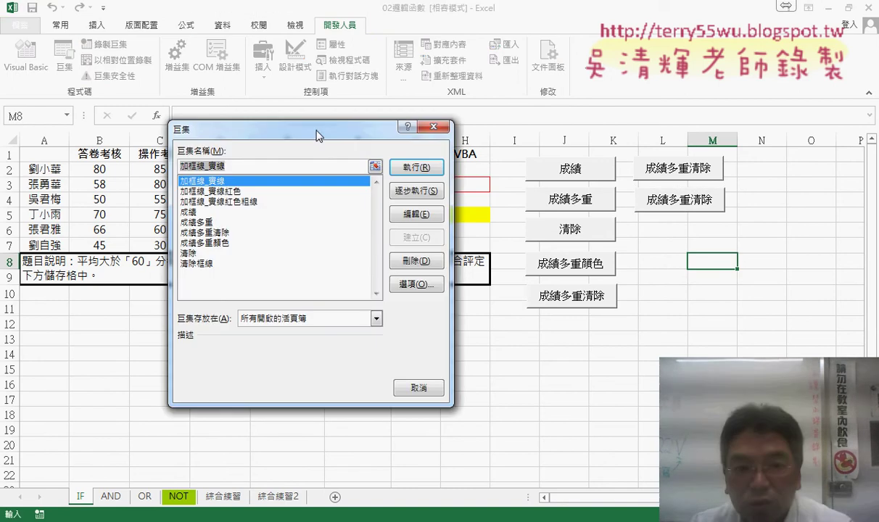
left_click_drag(321, 126, 591, 100)
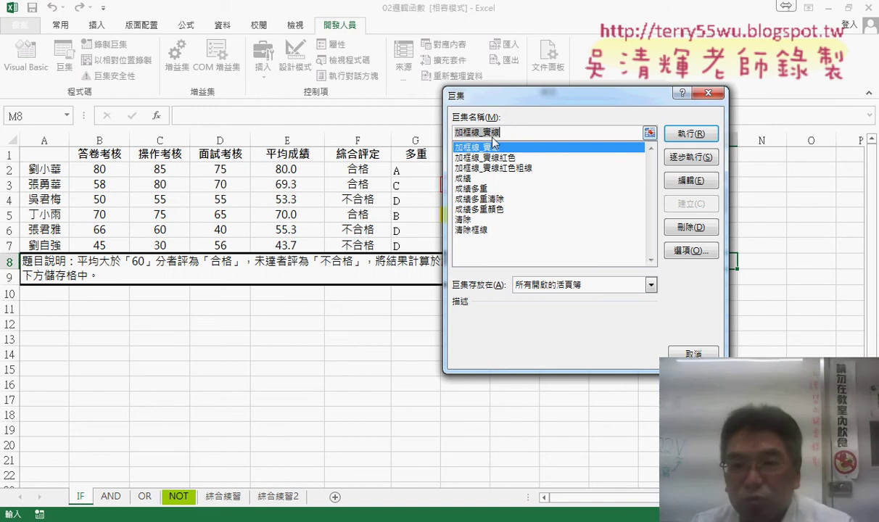
left_click_drag(518, 94, 591, 94)
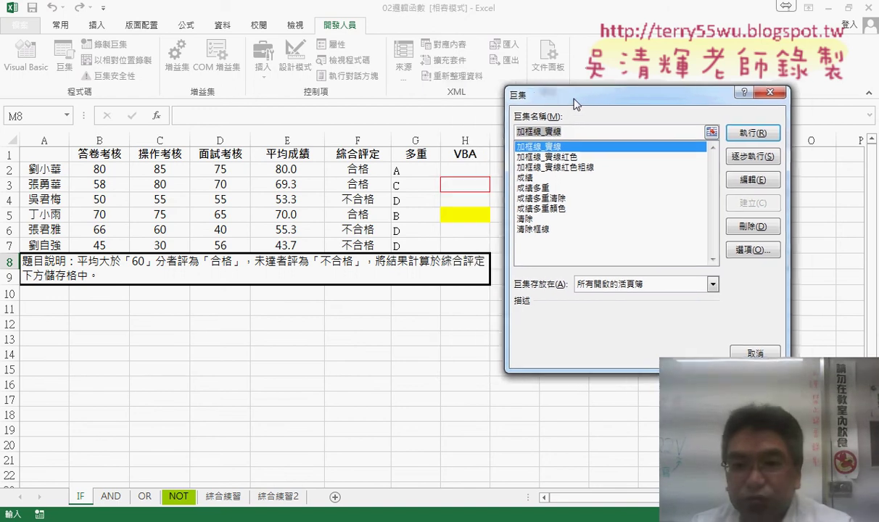
left_click(763, 133)
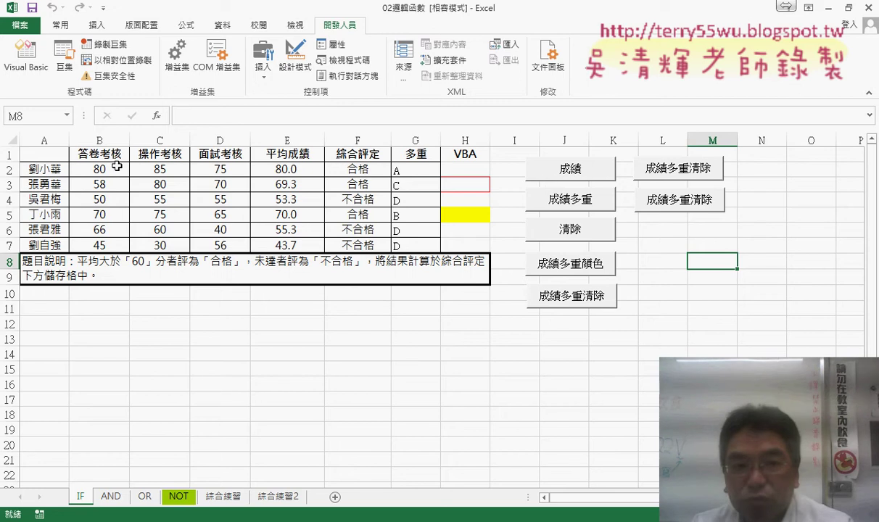
left_click(44, 152)
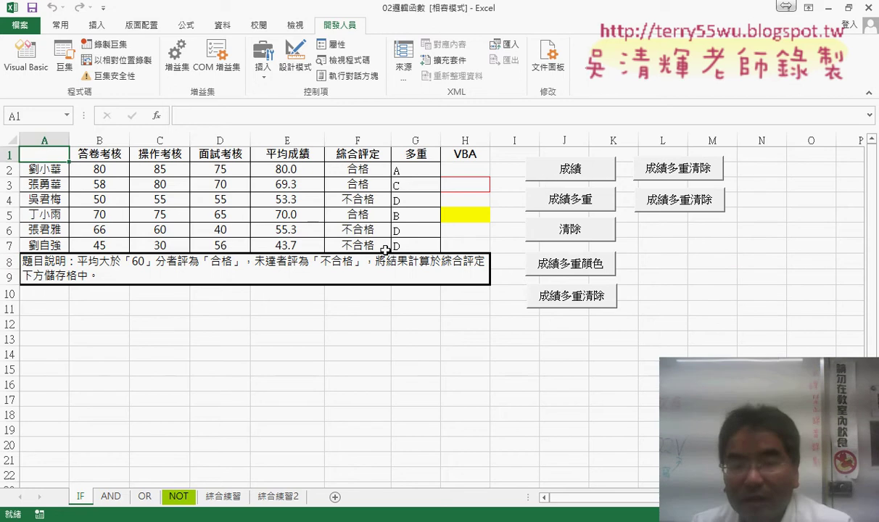
left_click_drag(410, 245, 44, 155)
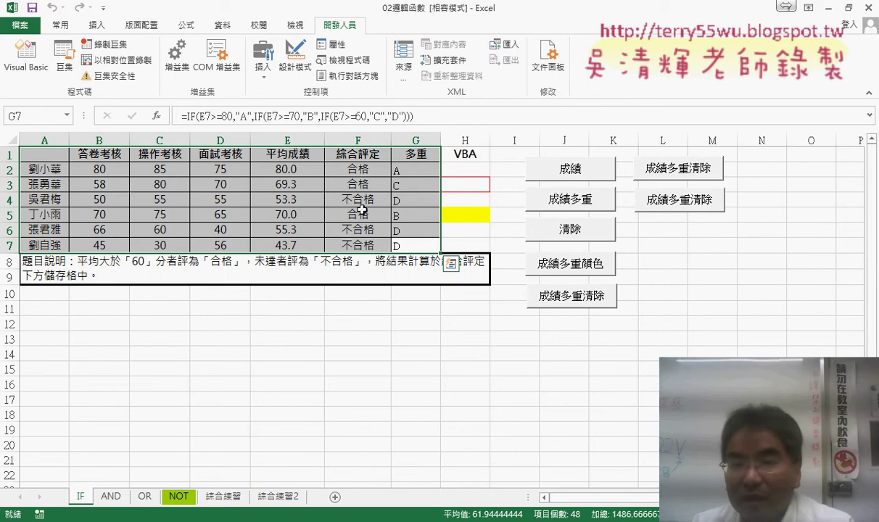
left_click(463, 338)
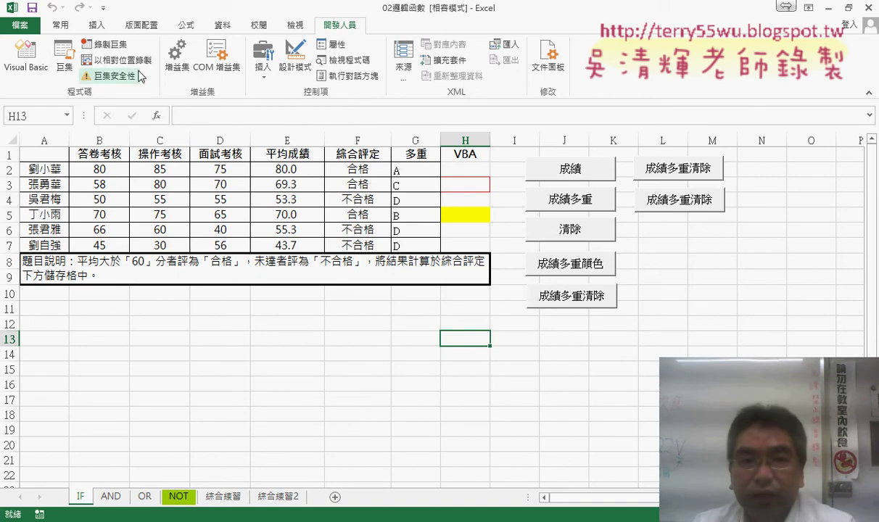
- Run the 加框線_實線紅色 macro to turn the A1:G7 borders red
left_click(64, 58)
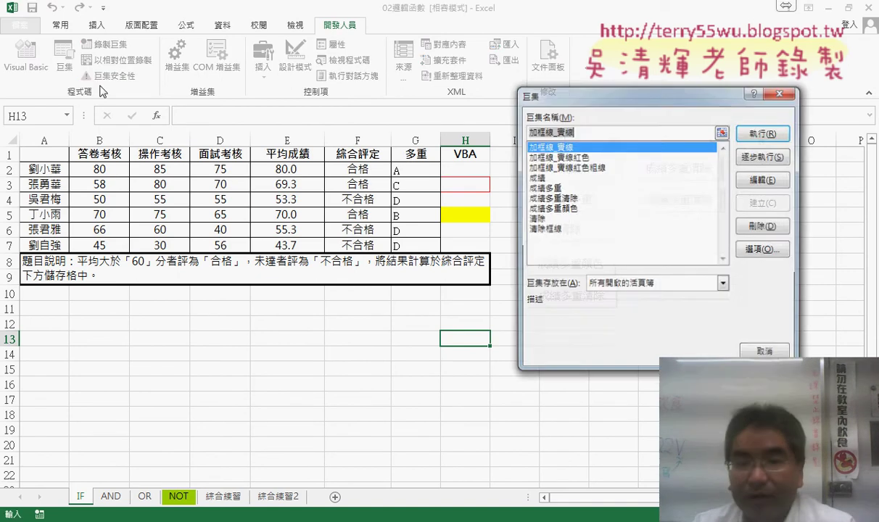
left_click(574, 157)
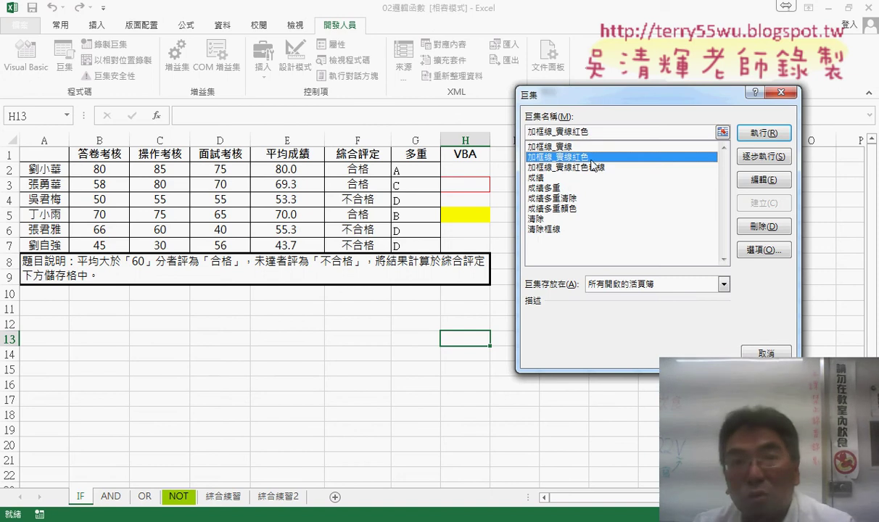
left_click(758, 136)
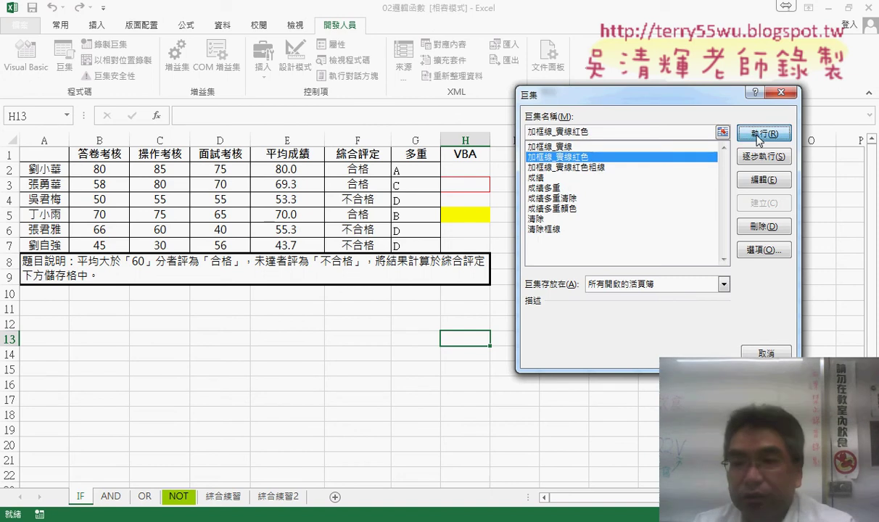
left_click(576, 148)
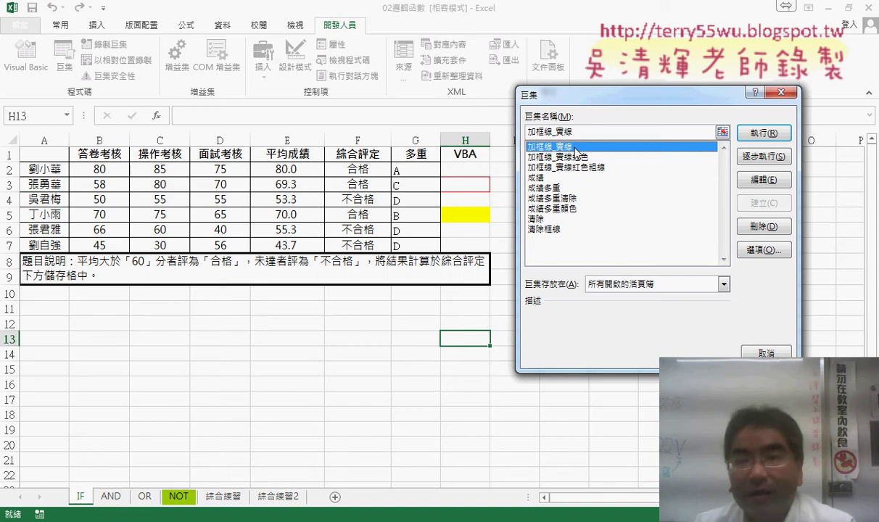
left_click(573, 156)
left_click(758, 133)
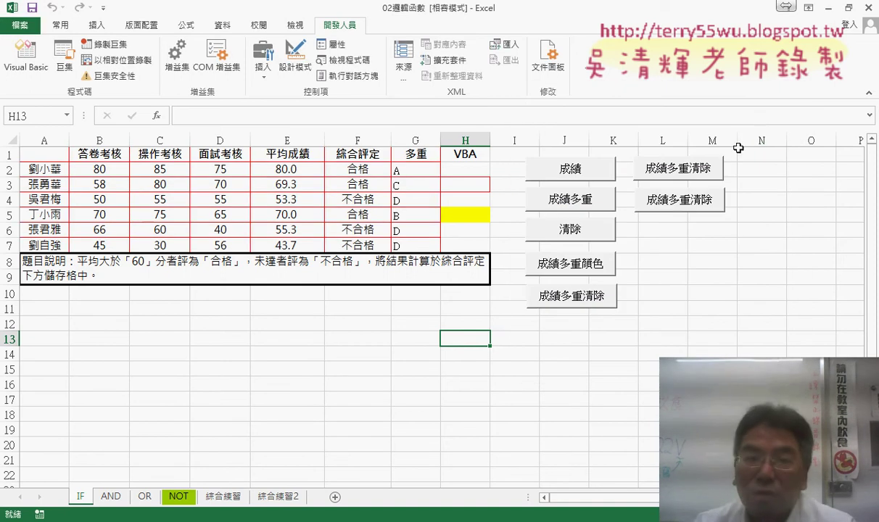
- Run the thick red border macro 加框線_實線紅色粗線 on A1:G7
left_click(65, 58)
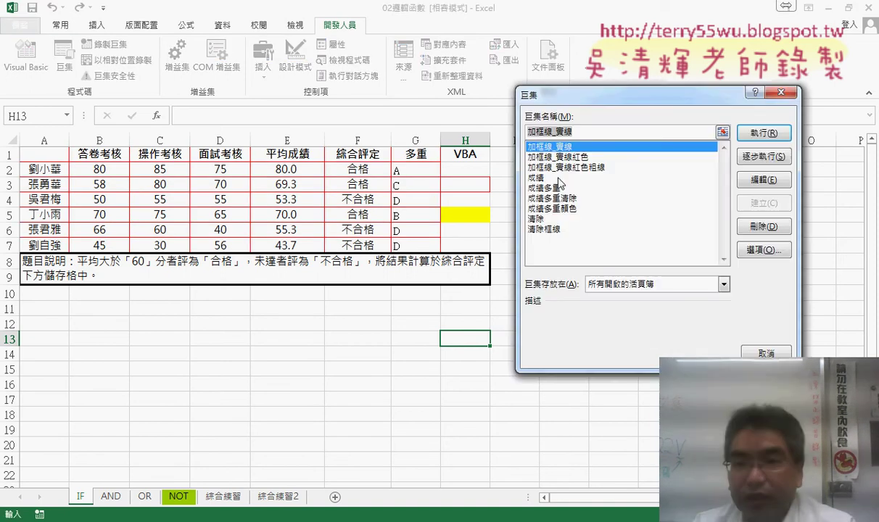
left_click(601, 168)
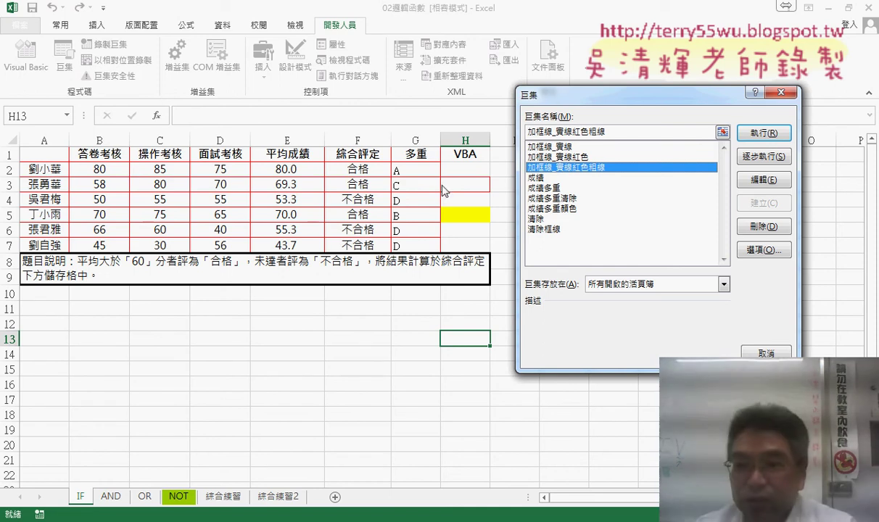
left_click(764, 133)
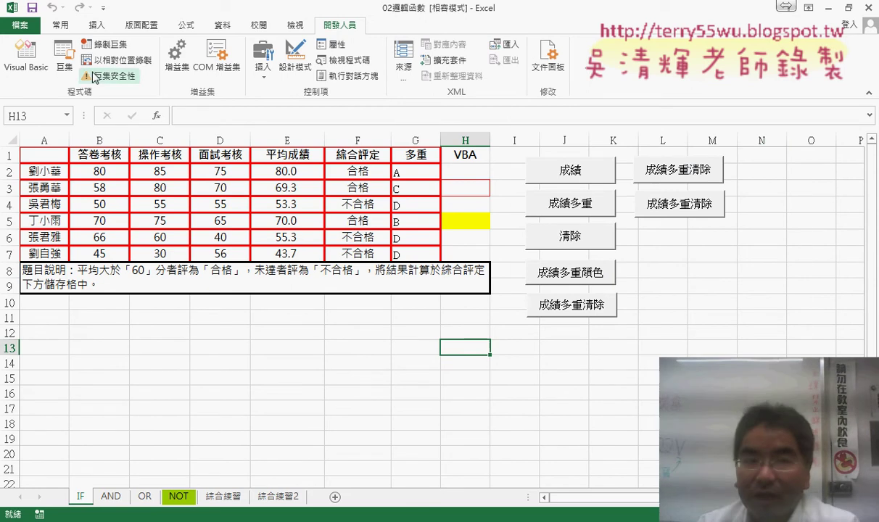
- Run 清除框線 to remove the table borders, then open 加框線_實線 in the VBA editor
left_click(64, 57)
left_click(569, 229)
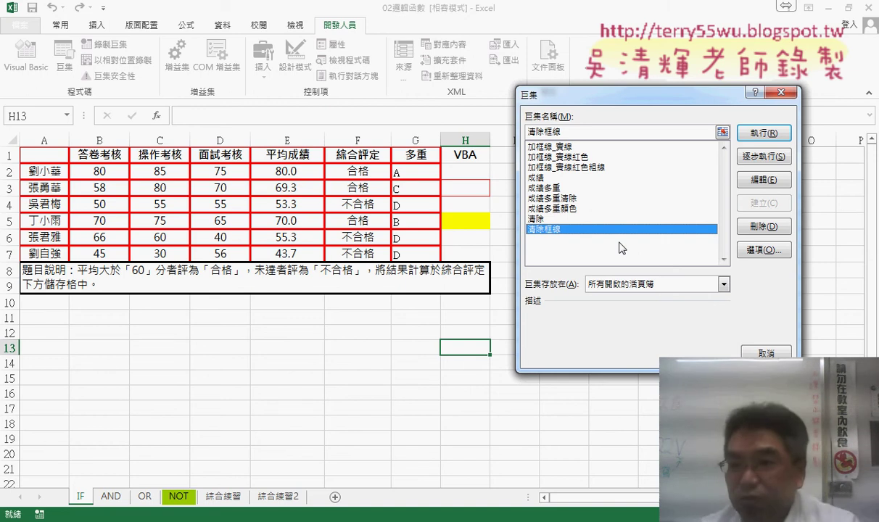
left_click(758, 136)
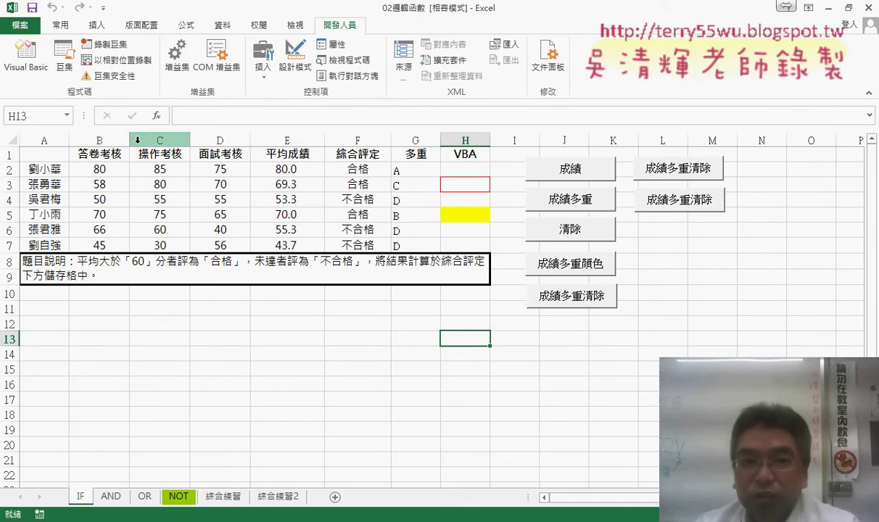
left_click(64, 58)
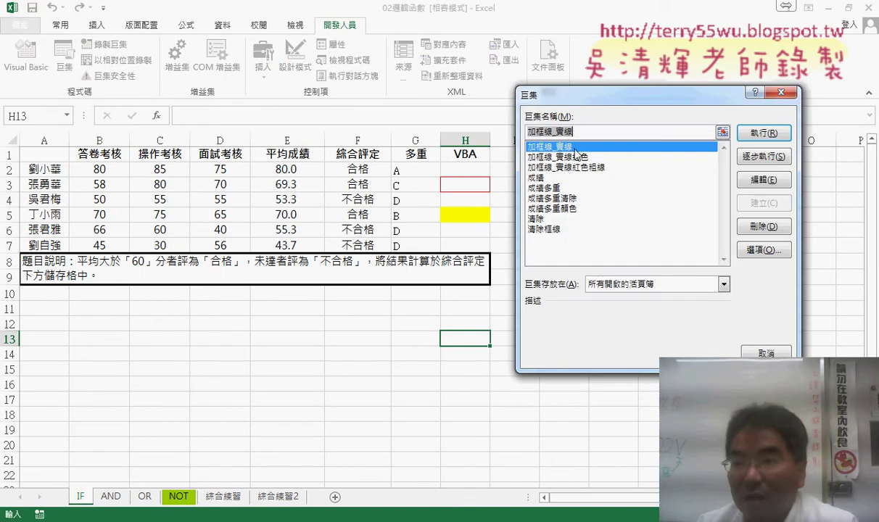
left_click(763, 180)
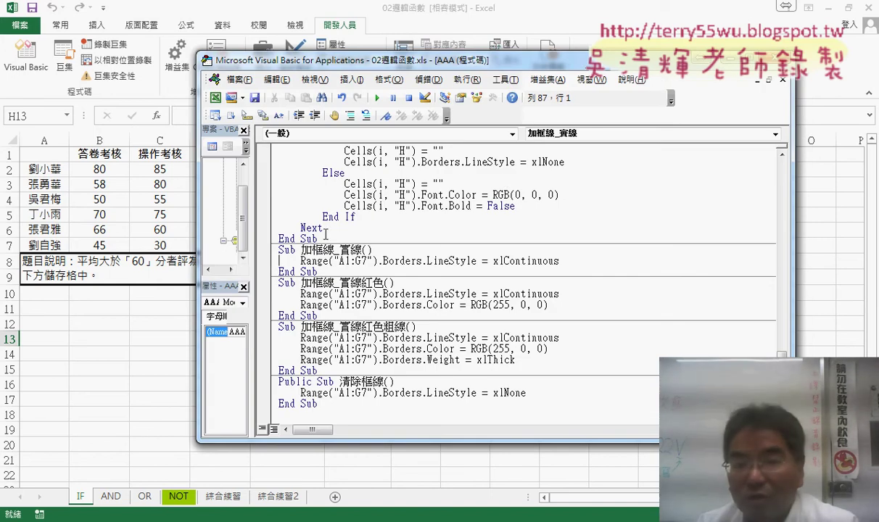
- Start inserting a new procedure in the module, then cancel it
left_click_drag(300, 249, 361, 250)
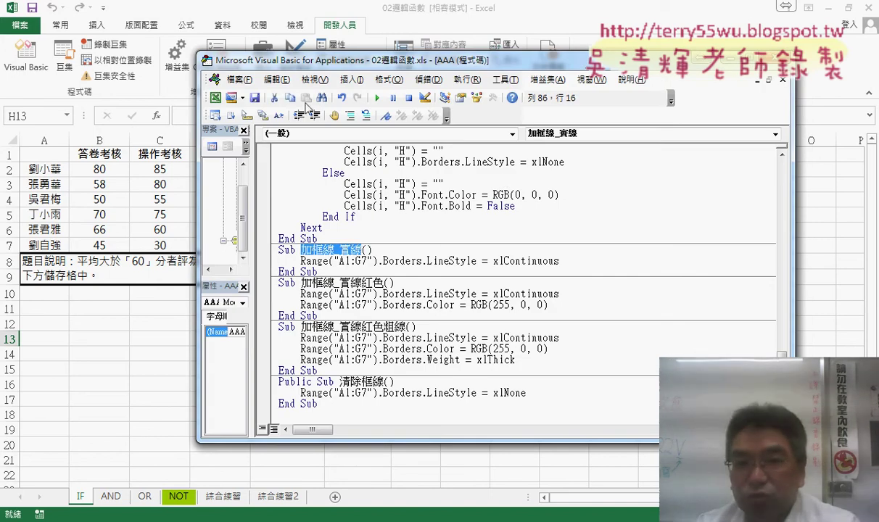
left_click(351, 79)
left_click(366, 92)
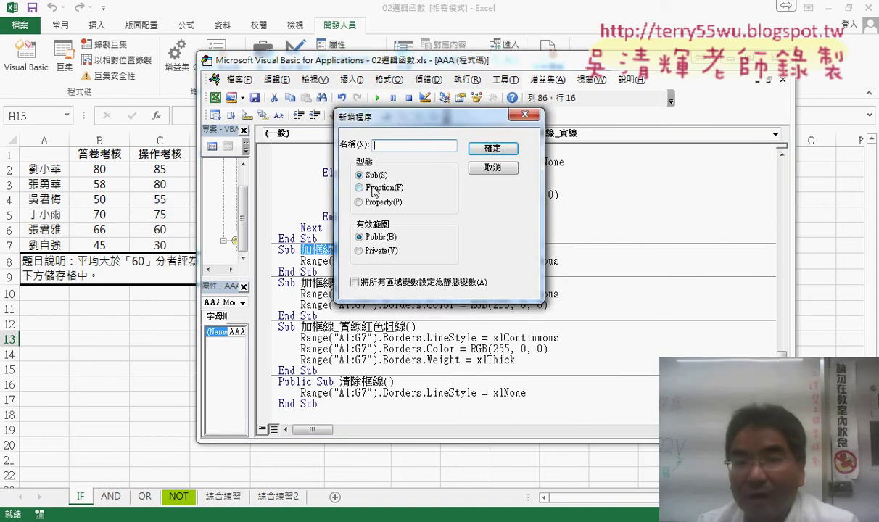
left_click_drag(380, 117, 330, 268)
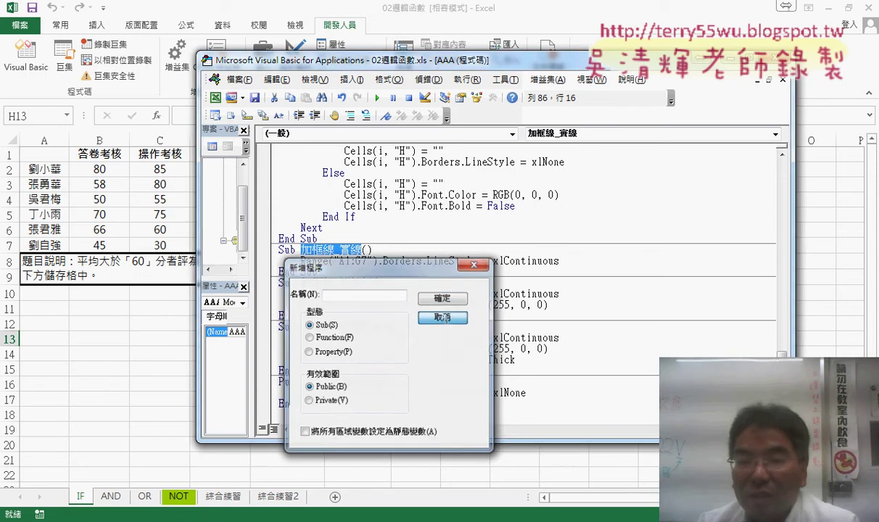
left_click(443, 317)
- Delete the LineStyle assignment from the Range("A1:G7") line of 加框線_實線
left_click_drag(559, 261, 382, 261)
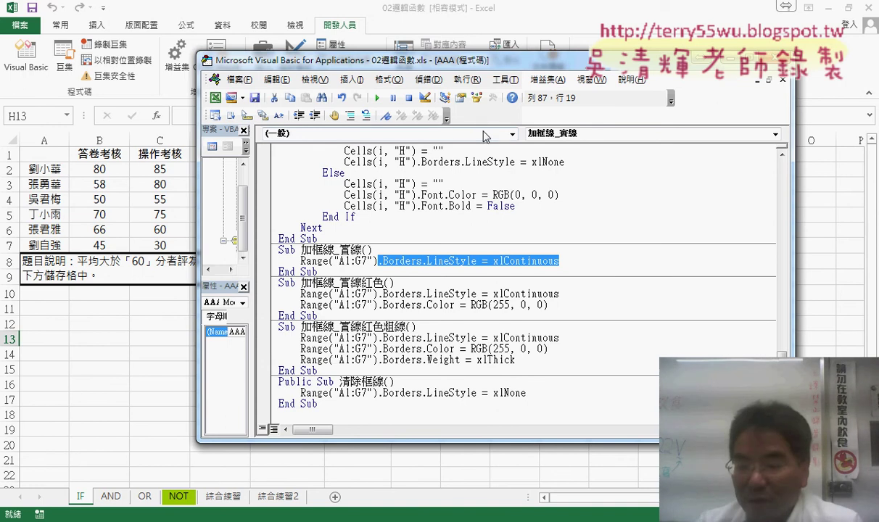
key("Delete")
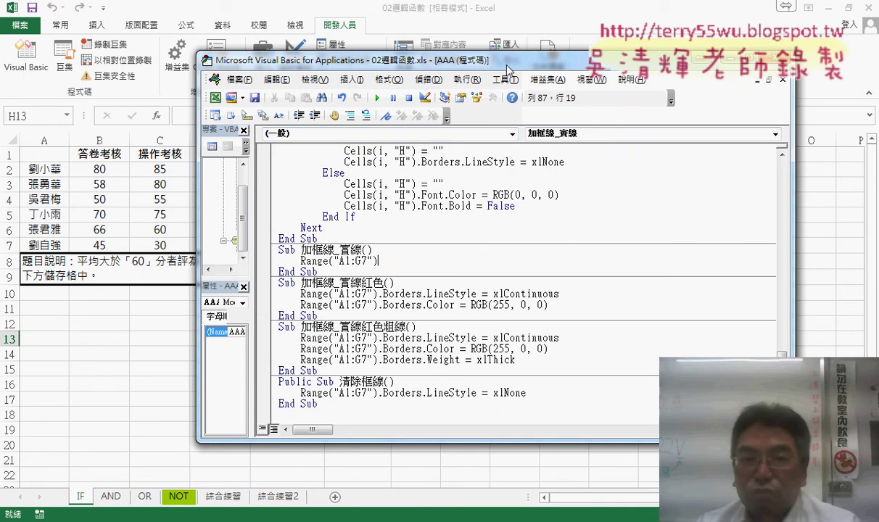
left_click_drag(507, 69, 470, 265)
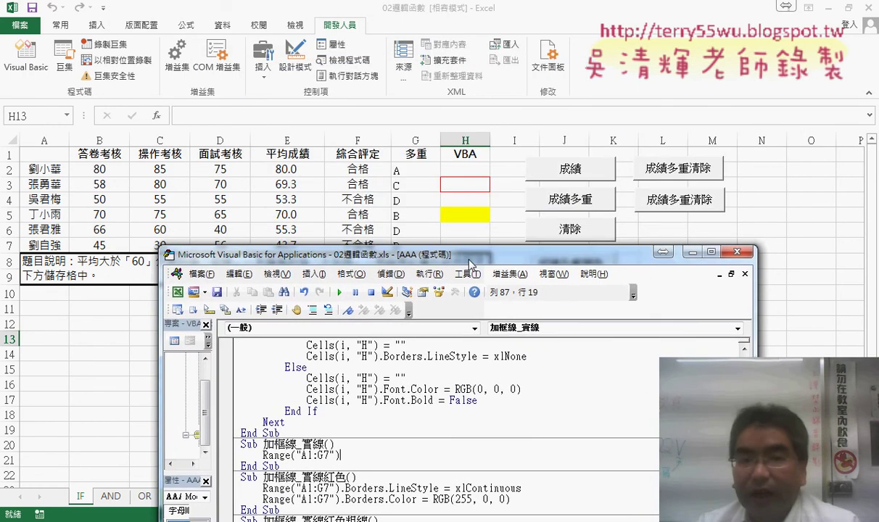
left_click_drag(470, 259, 619, 125)
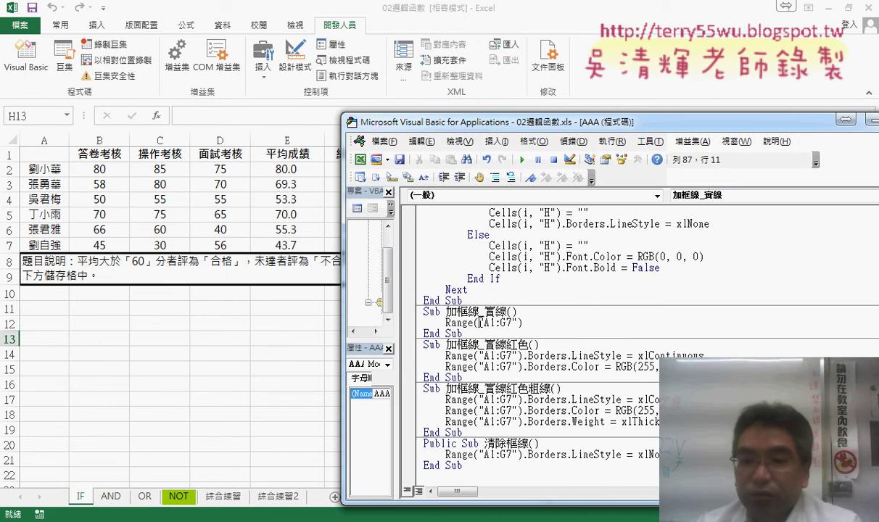
- Retype the range address so the line reads Range("A1:G7")
left_click_drag(479, 322, 559, 319)
key("Delete")
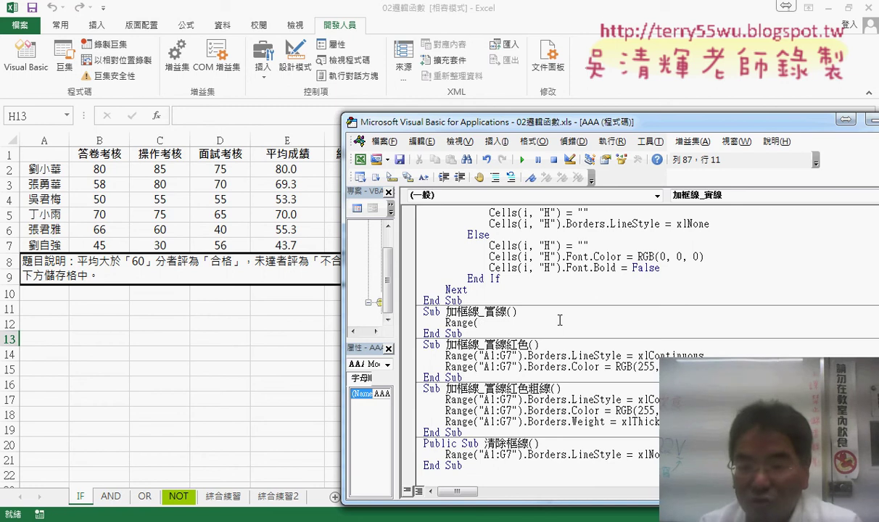
type("\"")
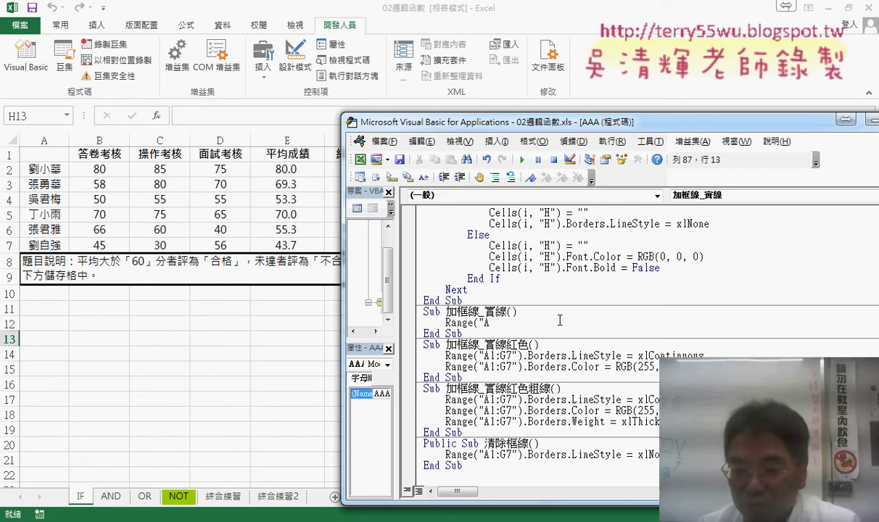
type("A1:g")
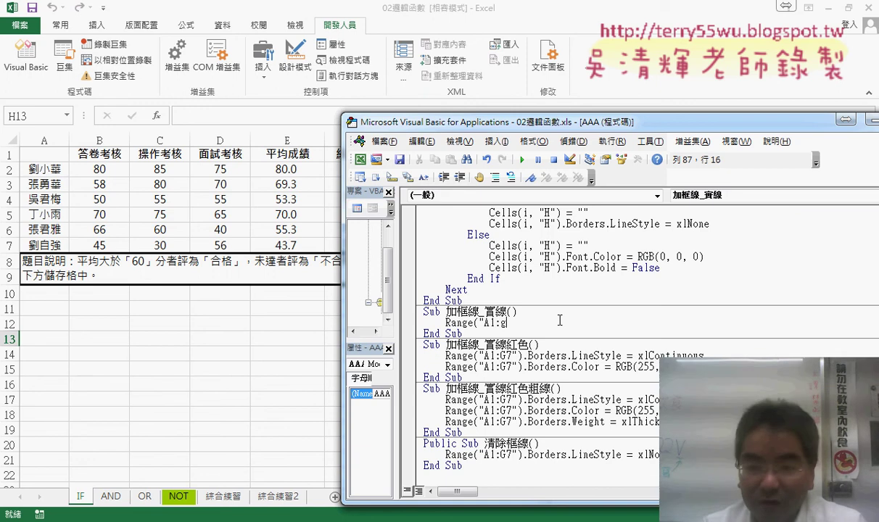
key("BackSpace")
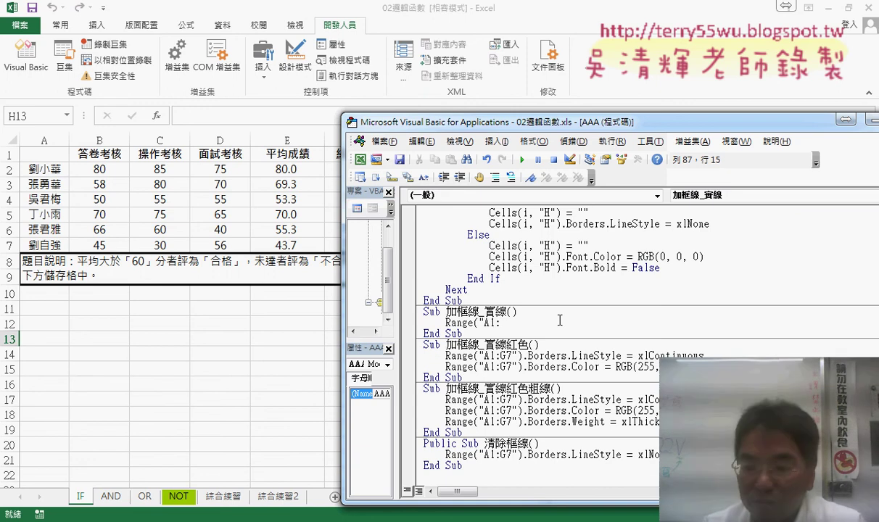
type("G7")
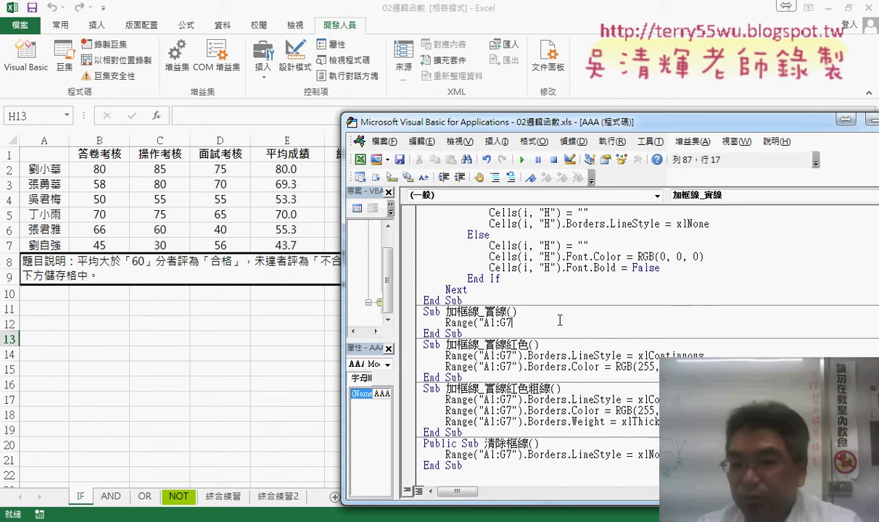
type("\"")
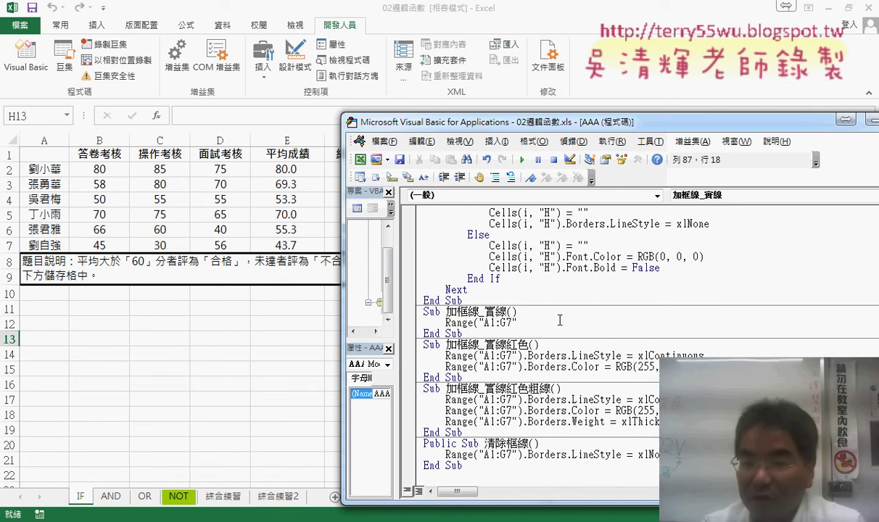
type(")")
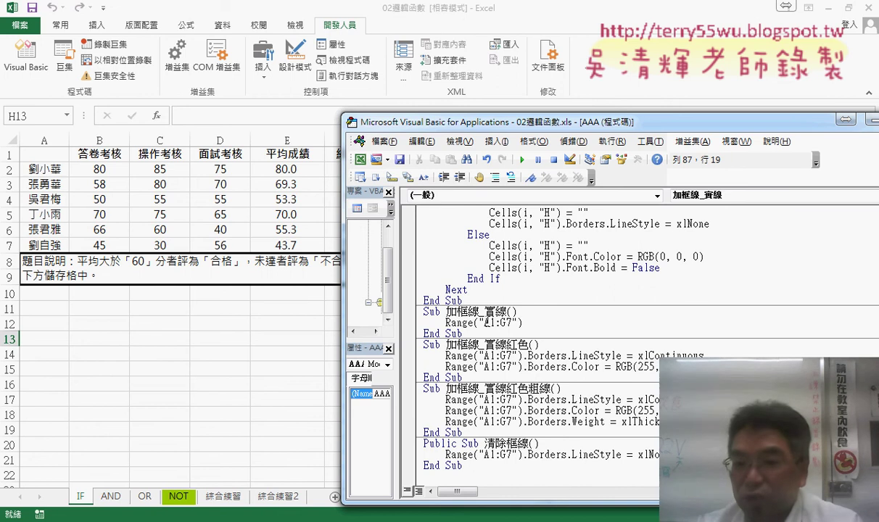
left_click(479, 322)
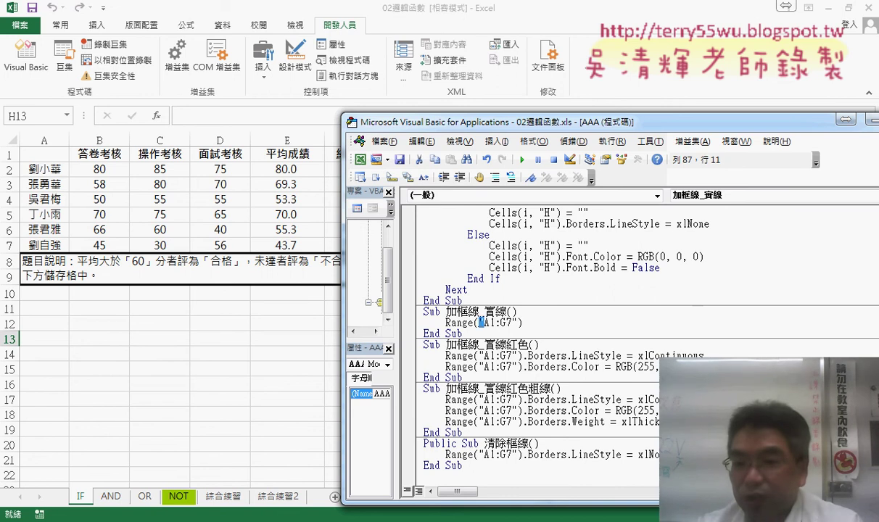
left_click(538, 323)
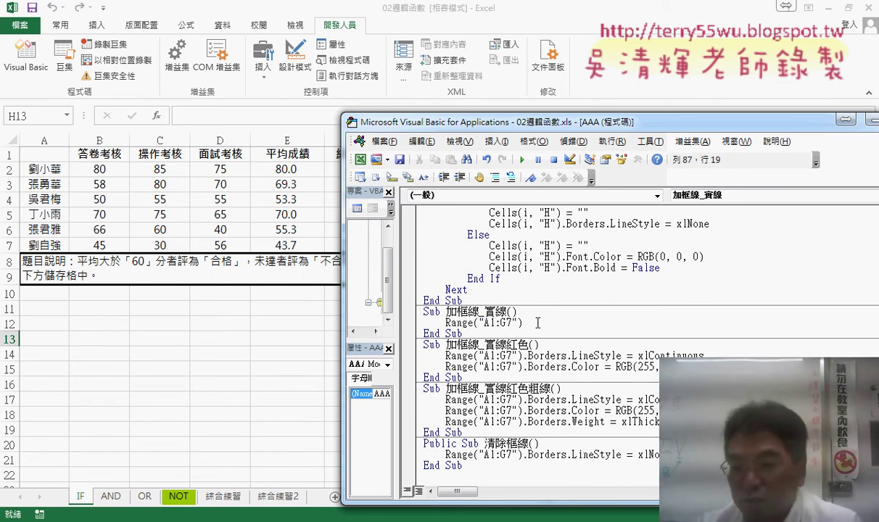
- Complete the line as Range("A1:G7").Borders.Color = RGB(0, 0, 0), fixing the compile error
type(".")
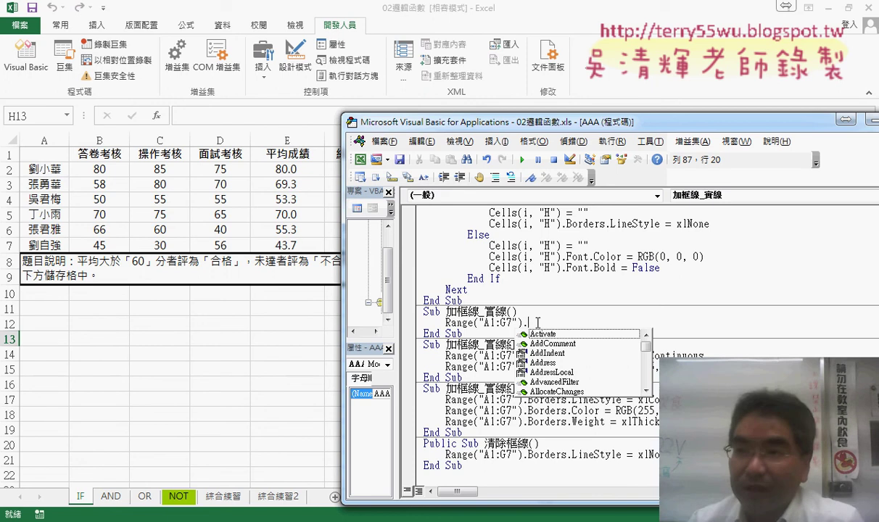
type("b")
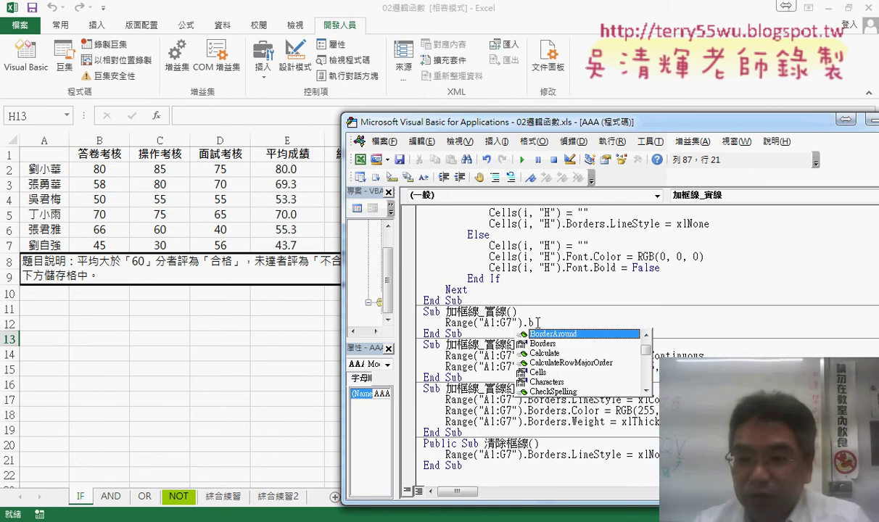
key("Down")
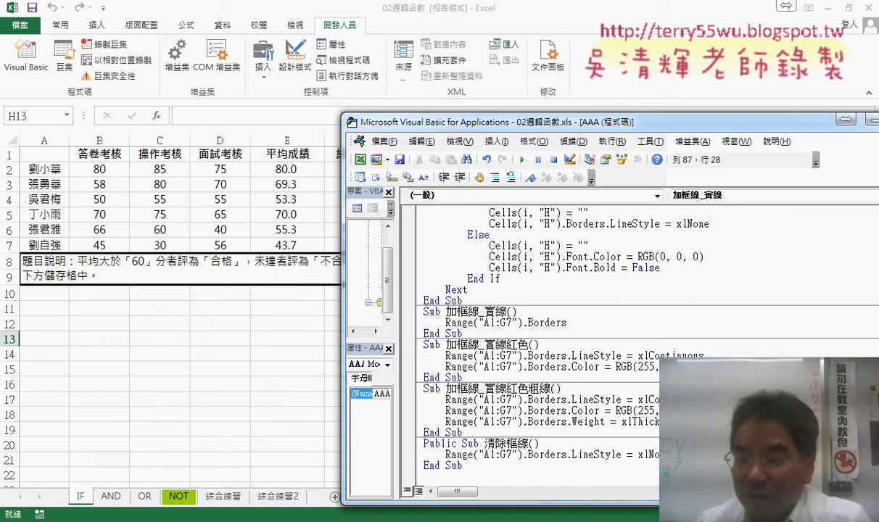
key("BackSpace")
type(".")
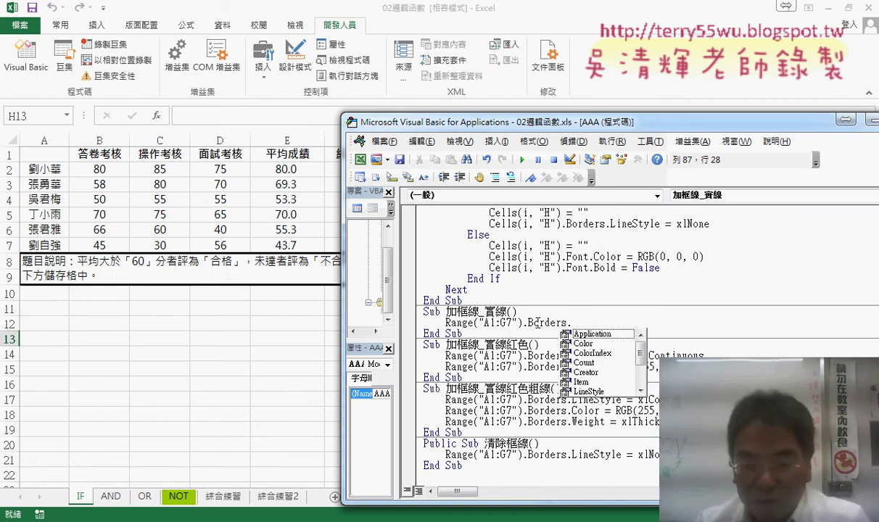
type("c")
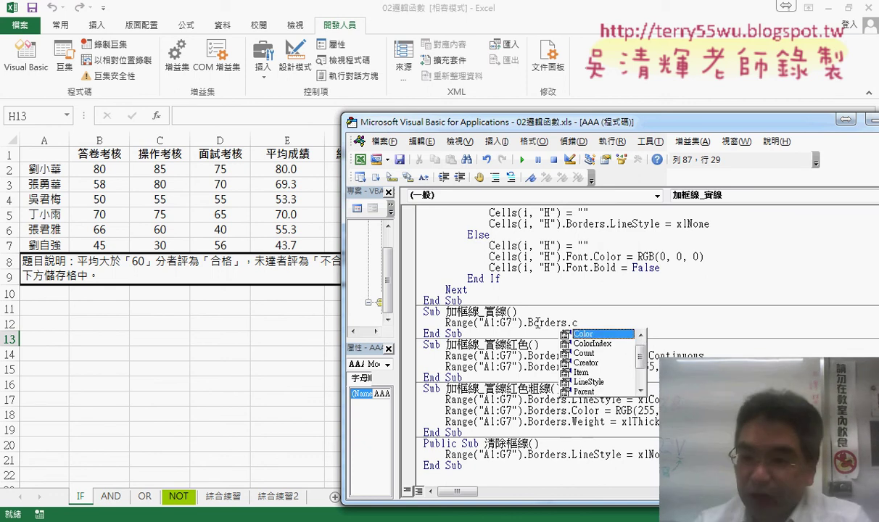
type(" =")
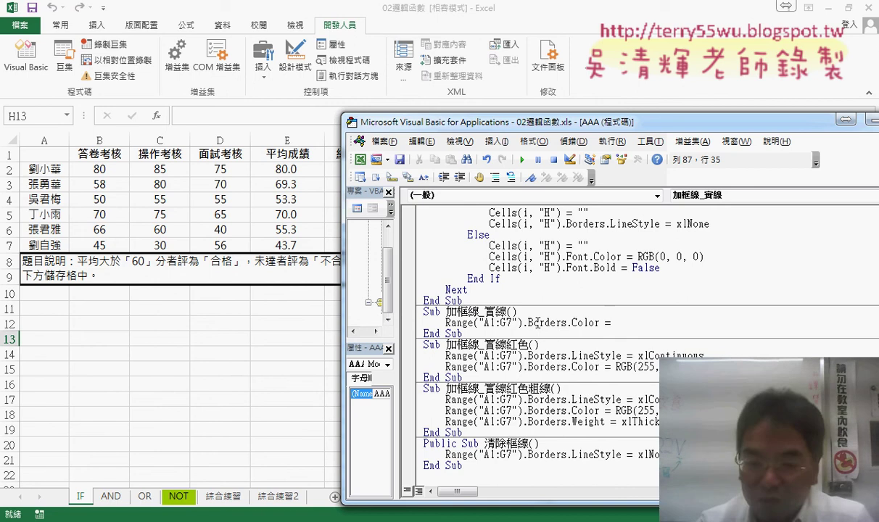
type("r")
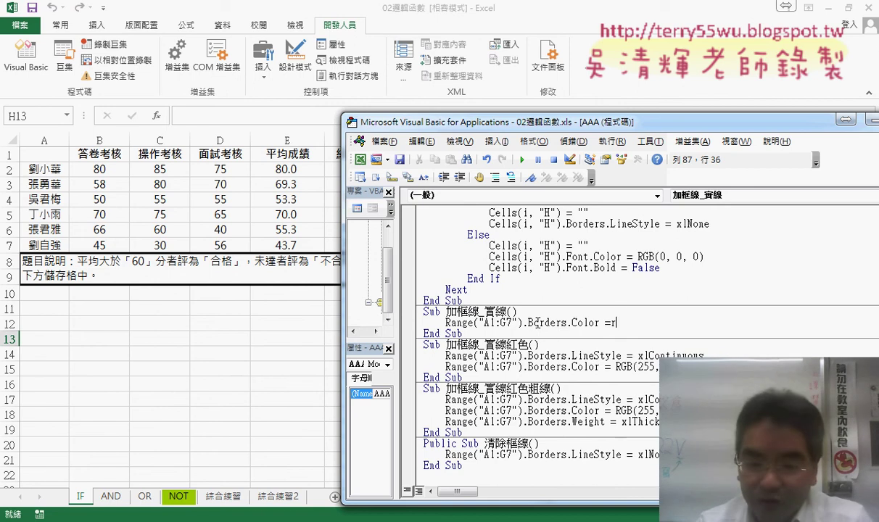
type("gb(")
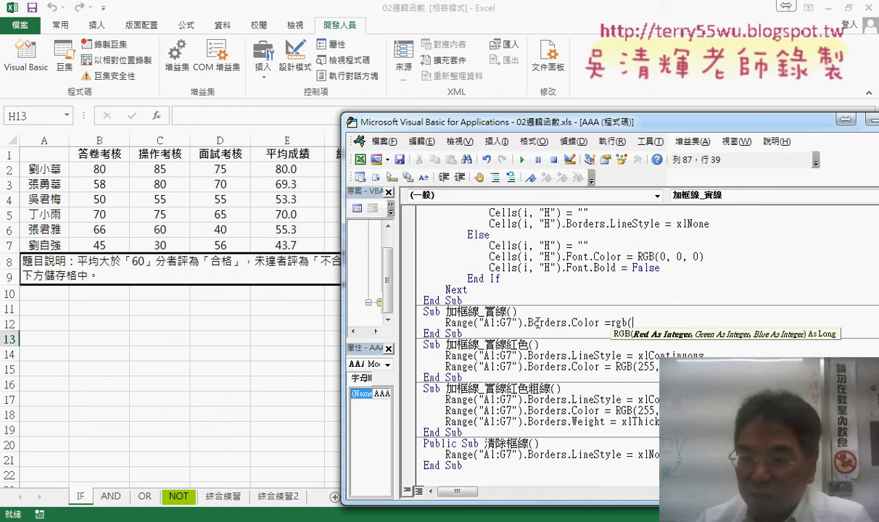
type("0")
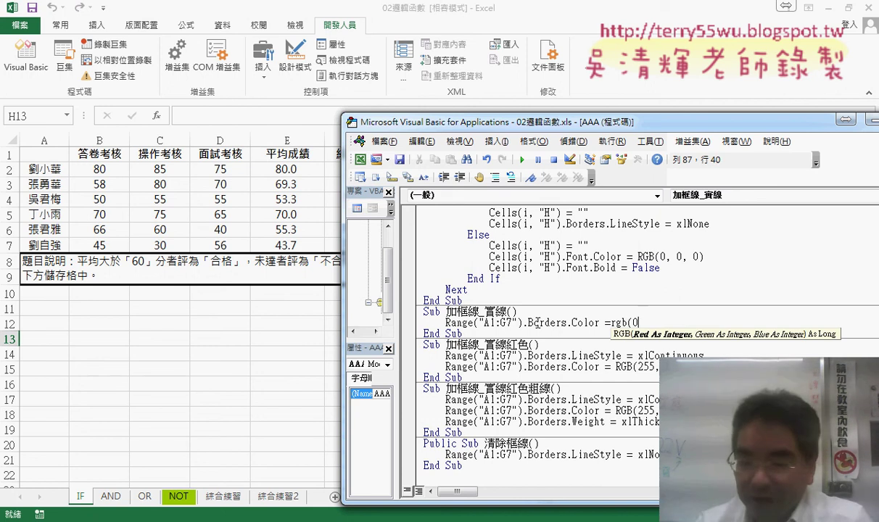
type(",0,")
key("Return")
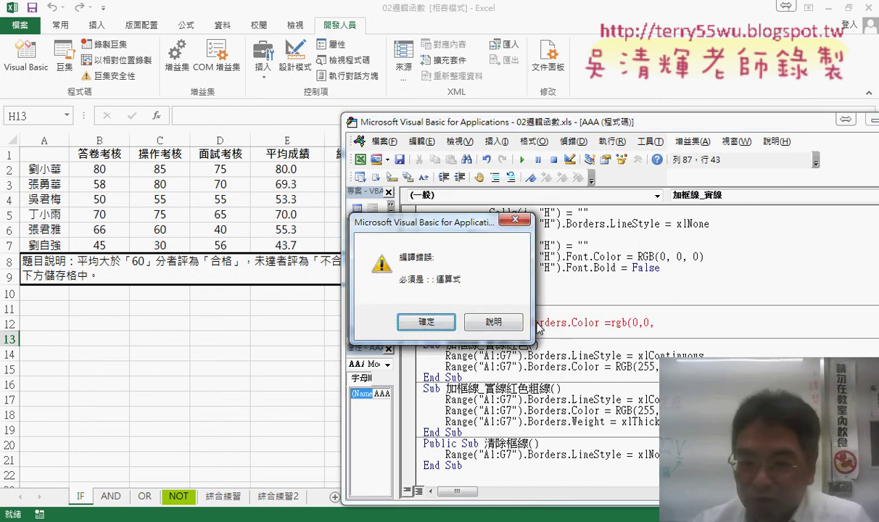
left_click(406, 319)
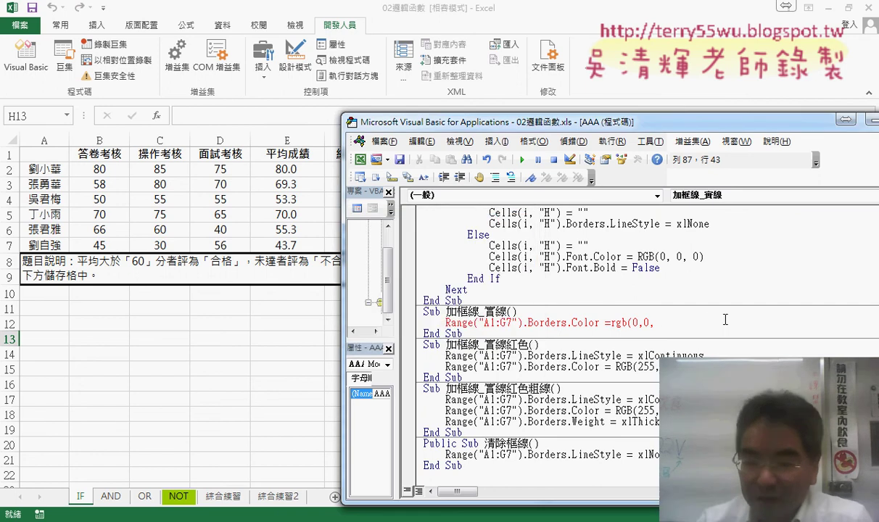
type("0)")
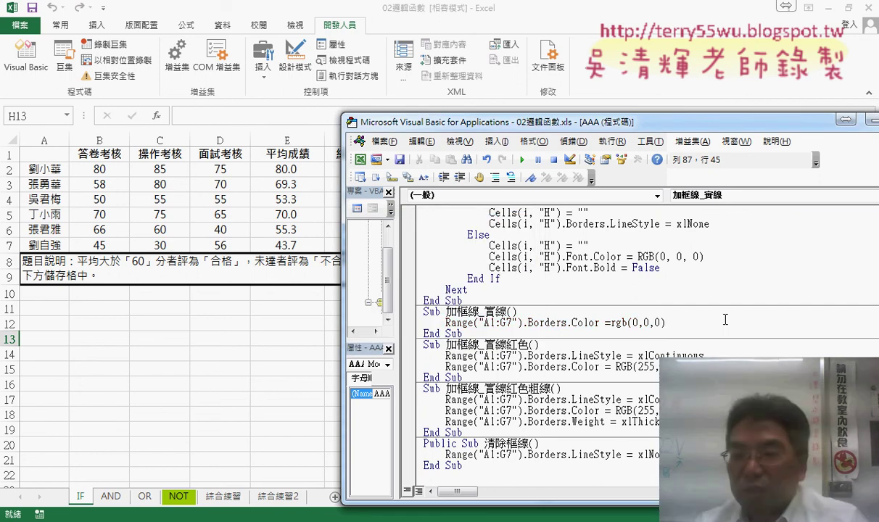
left_click(701, 355)
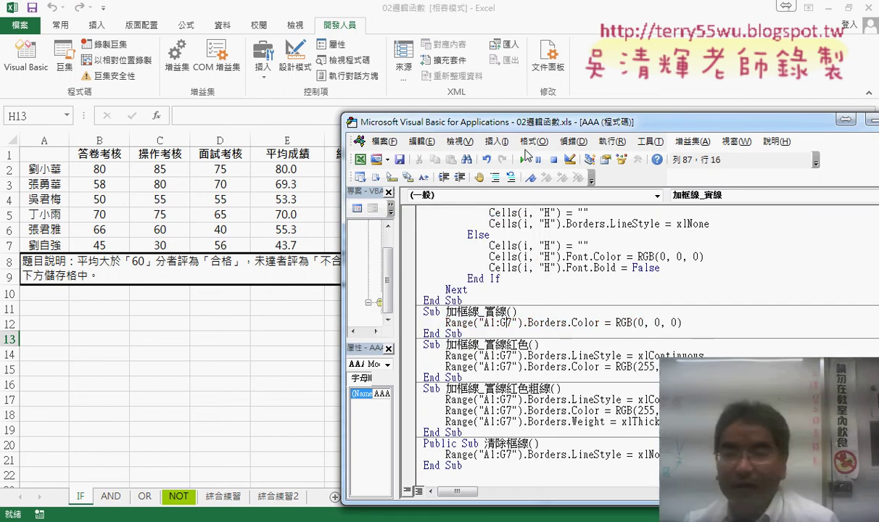
- Copy the Range("A1:G7").Borders.Color statement and paste it on a new line below
left_click(505, 322)
left_click_drag(534, 127, 616, 107)
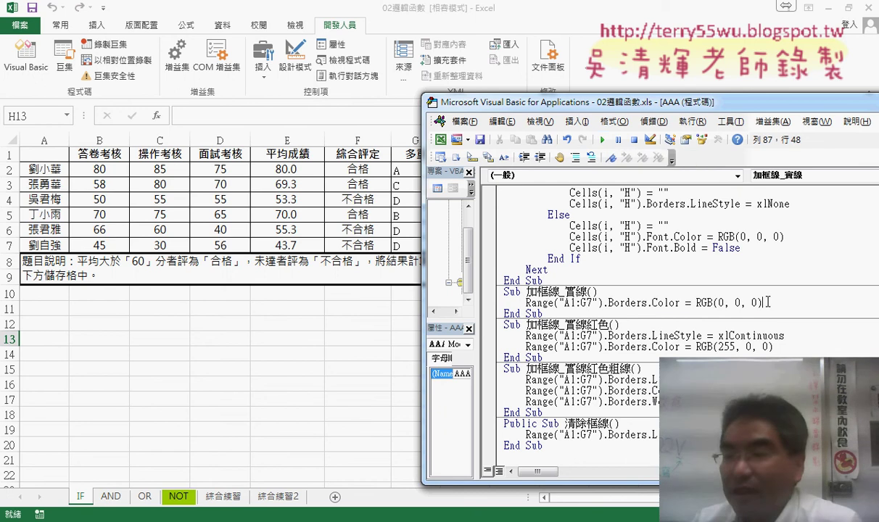
left_click_drag(767, 302, 647, 302)
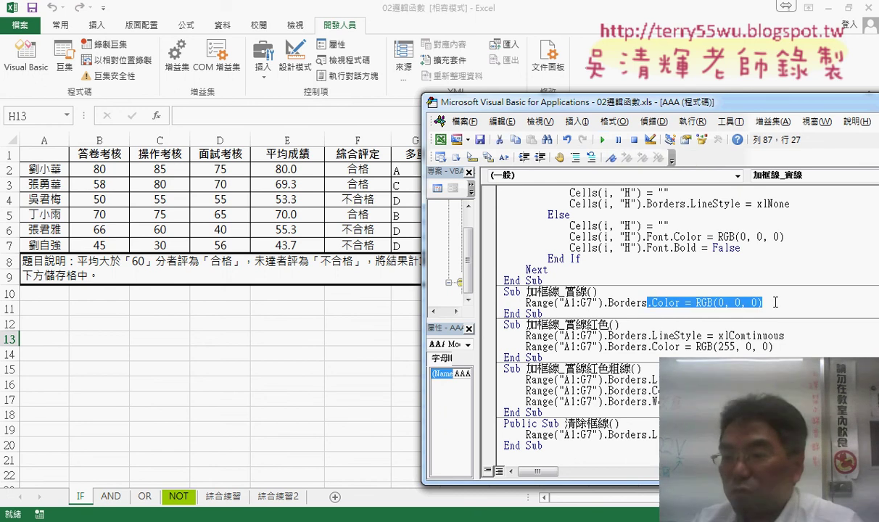
left_click_drag(775, 302, 529, 305)
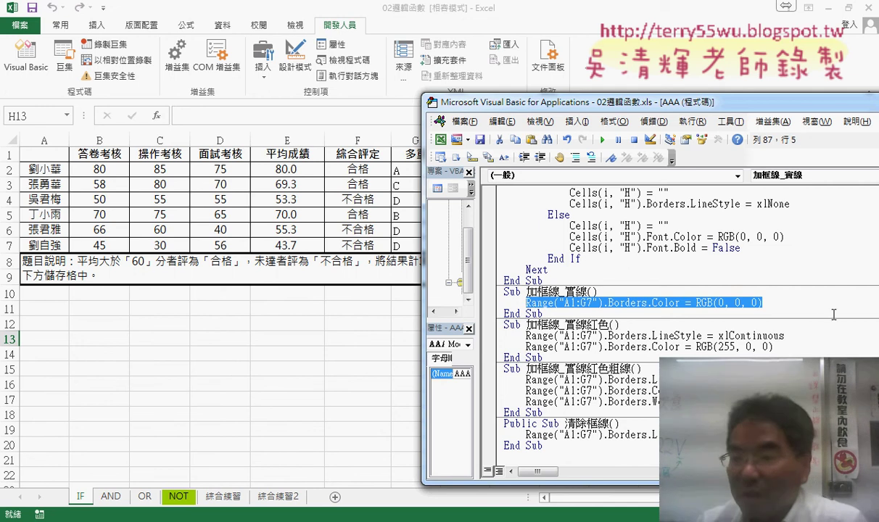
key("ctrl+c")
left_click(814, 303)
key("Return")
key("ctrl+v")
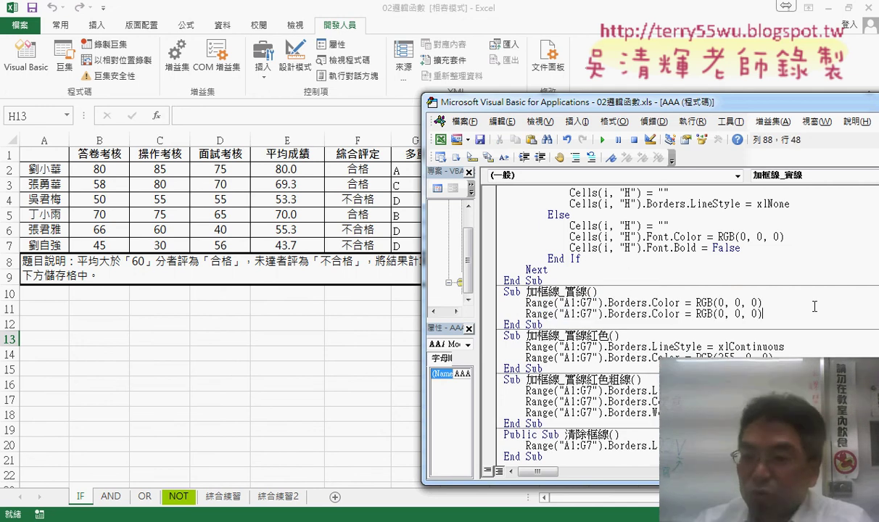
- Replace the copy's colour part with .L, then select A1:G7 on the sheet
left_click_drag(801, 311, 652, 317)
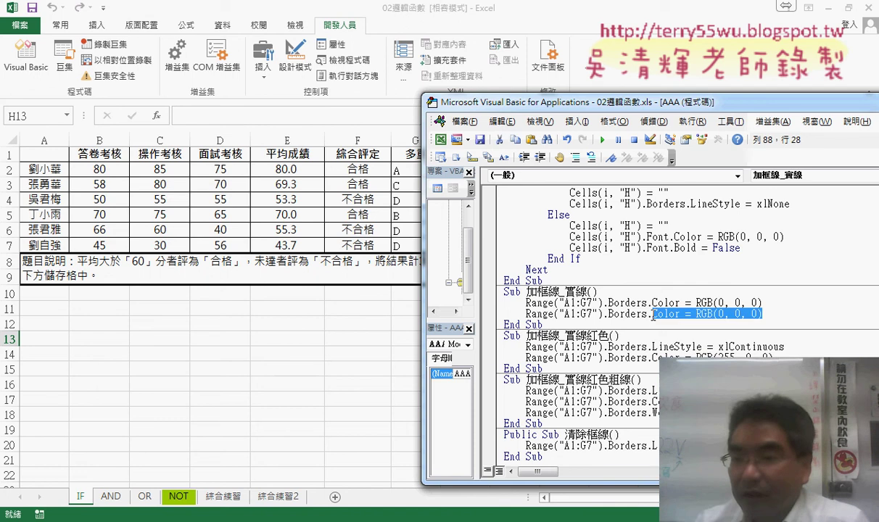
type(".")
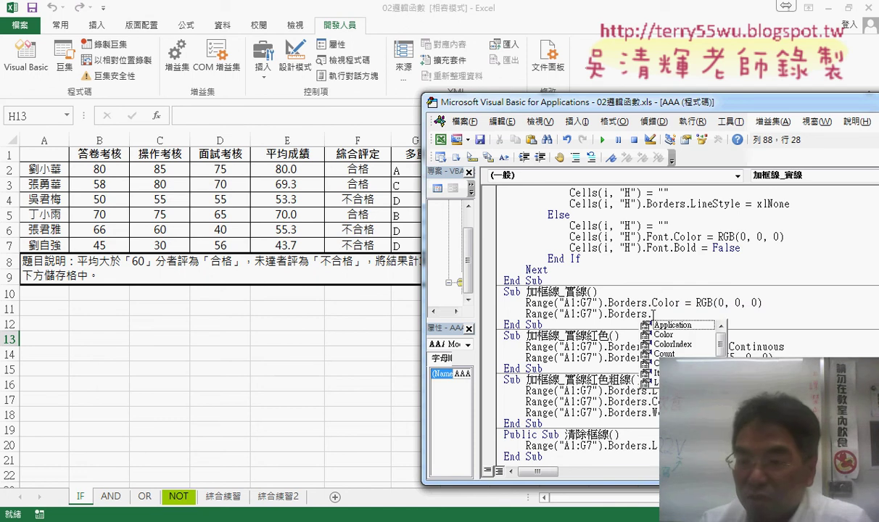
type("l")
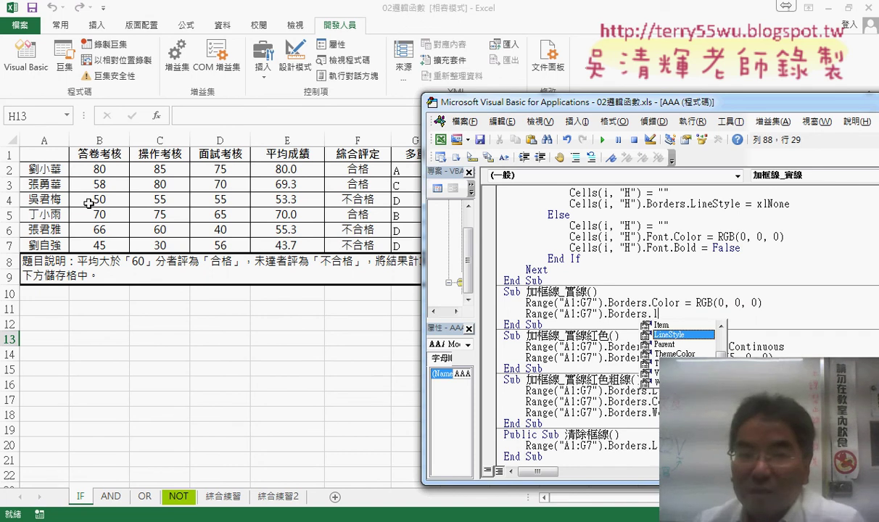
left_click_drag(54, 158, 415, 248)
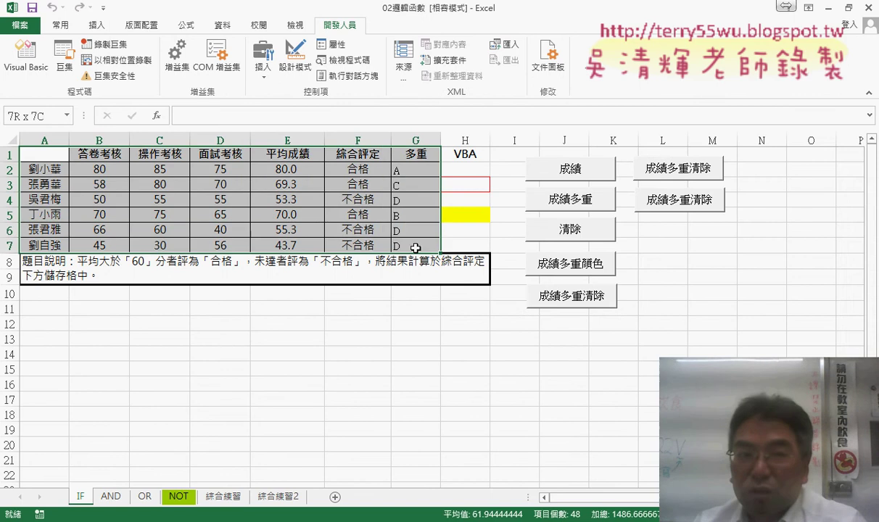
left_click(62, 26)
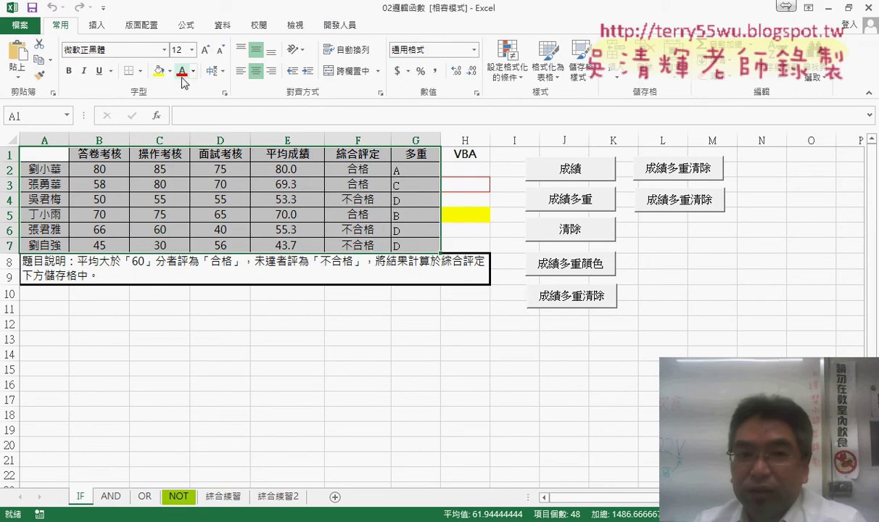
left_click(140, 72)
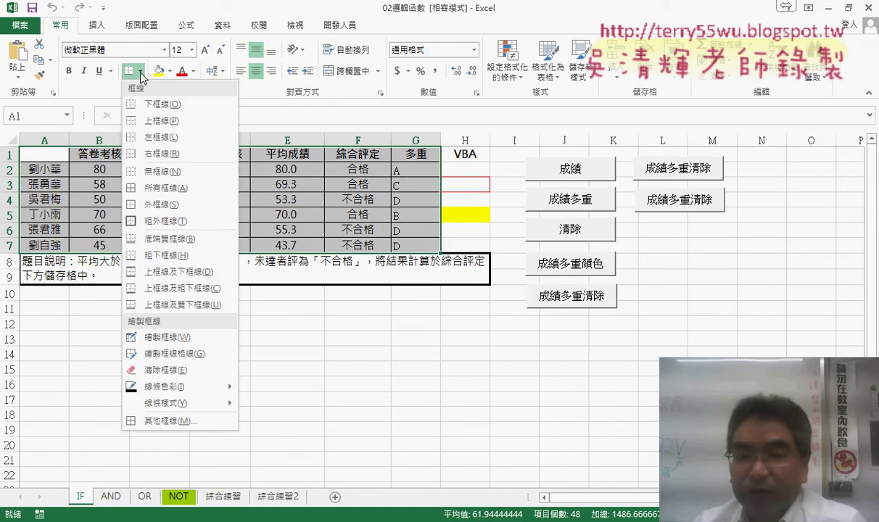
left_click(163, 421)
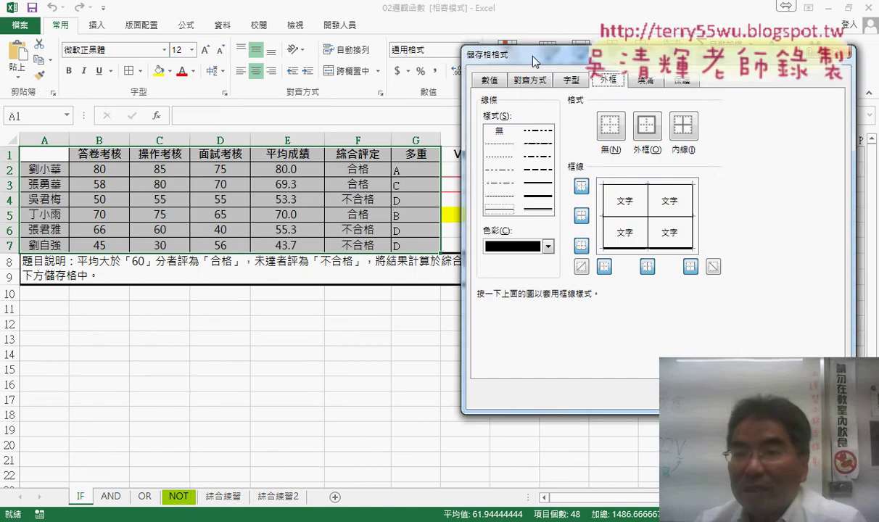
left_click_drag(532, 57, 424, 54)
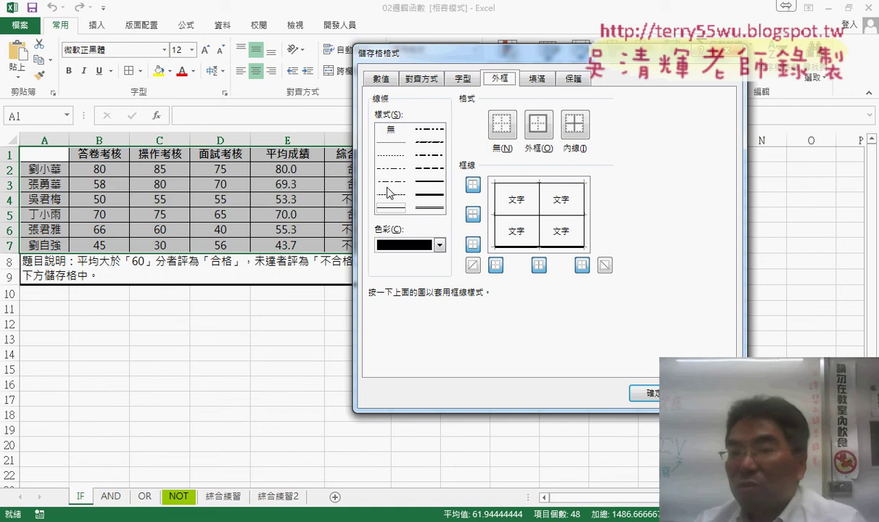
left_click(427, 181)
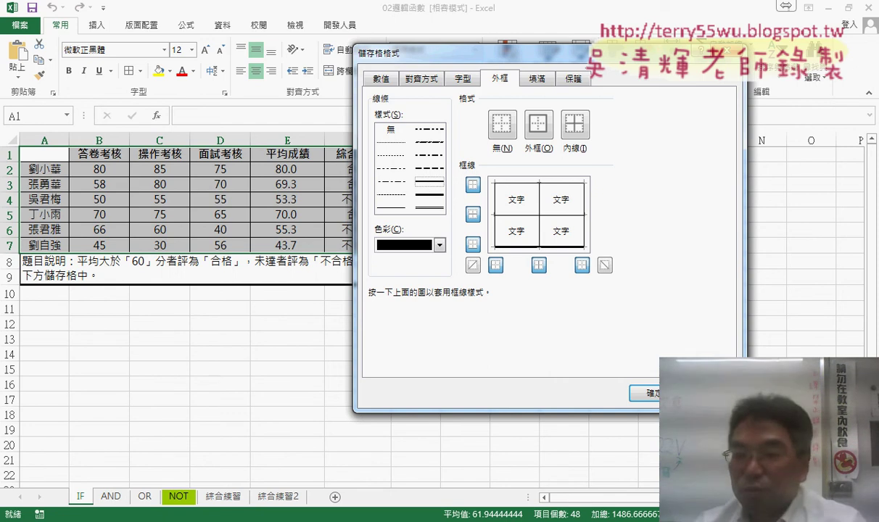
key("Escape")
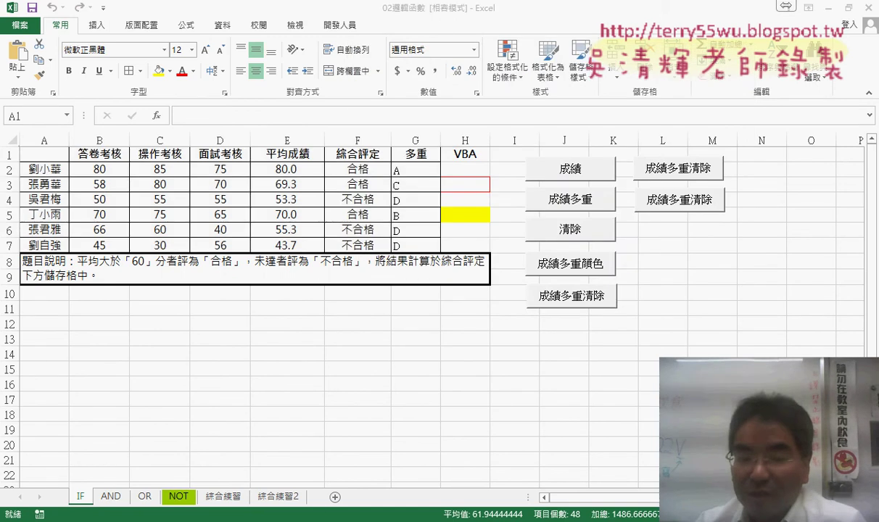
- Finish the second line as Range("A1:G7").Borders.LineStyle = and put the caret in LineStyle
key("alt+Tab")
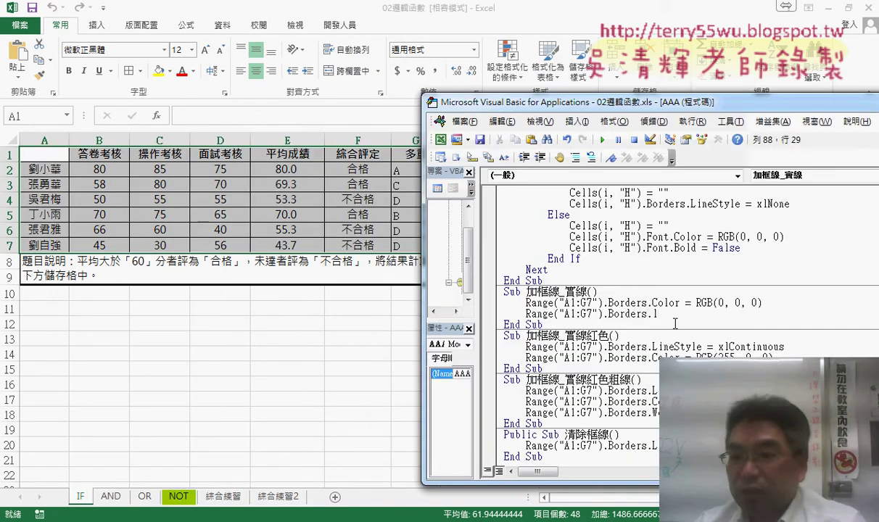
key("BackSpace")
key("BackSpace")
type(".")
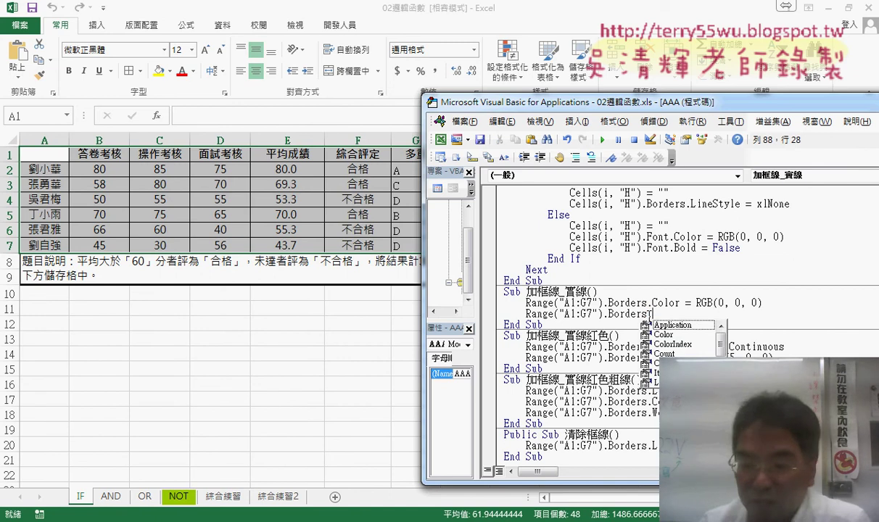
type("l")
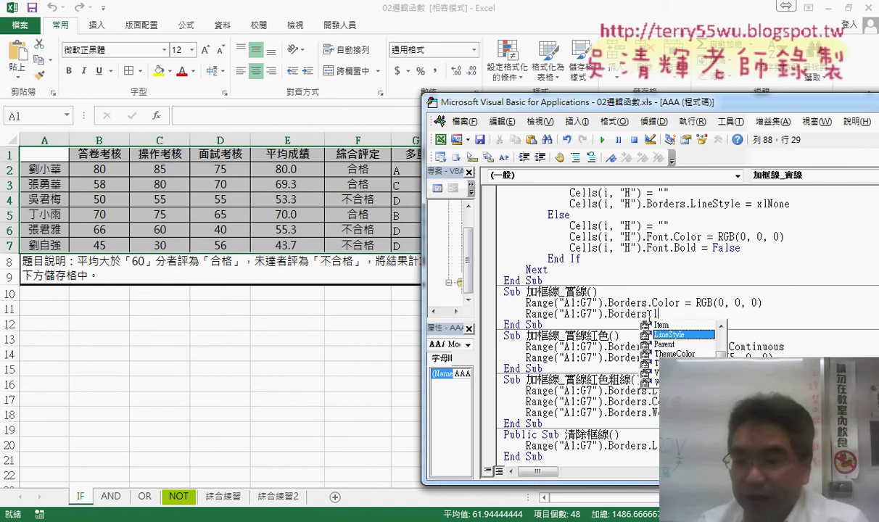
type(" =")
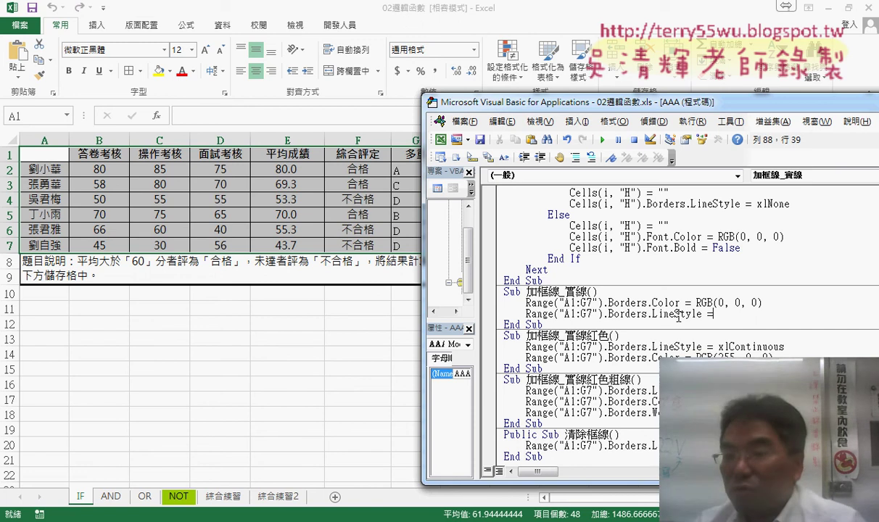
left_click(682, 313)
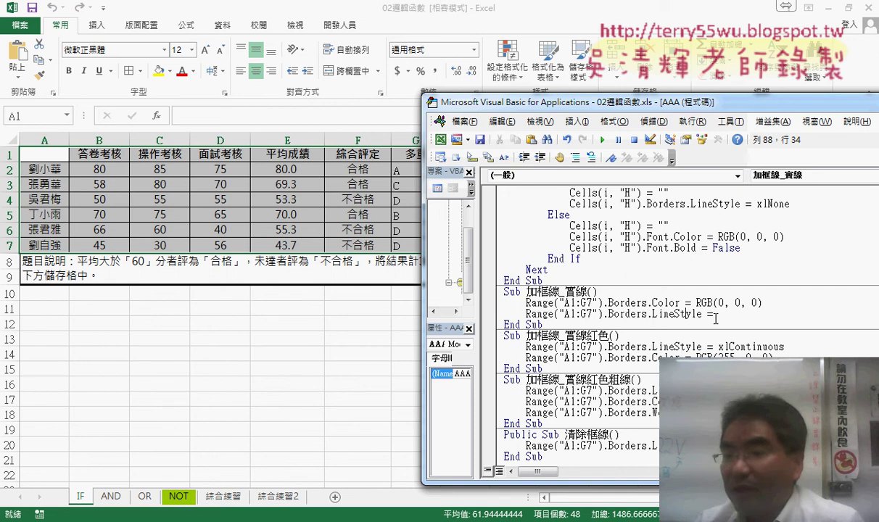
left_click(672, 316)
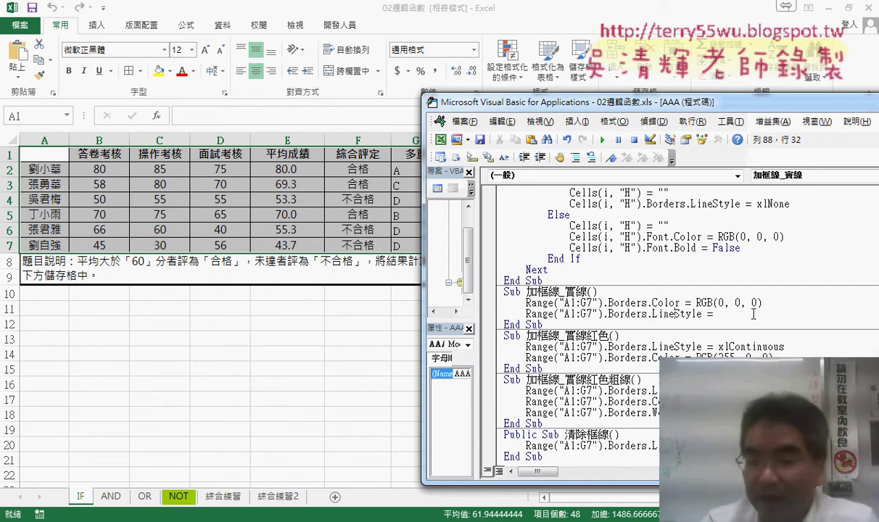
- Open help for LineStyle and go to the XlLineStyle Enumeration table of styles
key("F1")
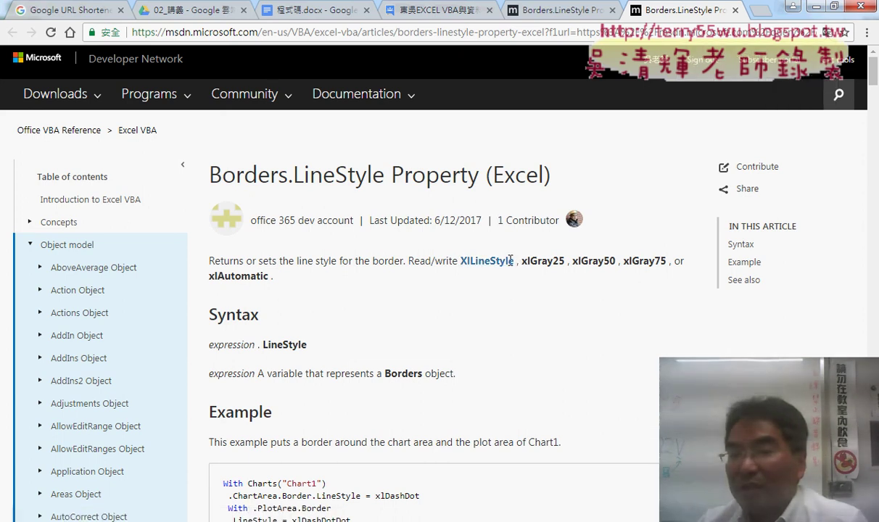
left_click_drag(514, 261, 459, 261)
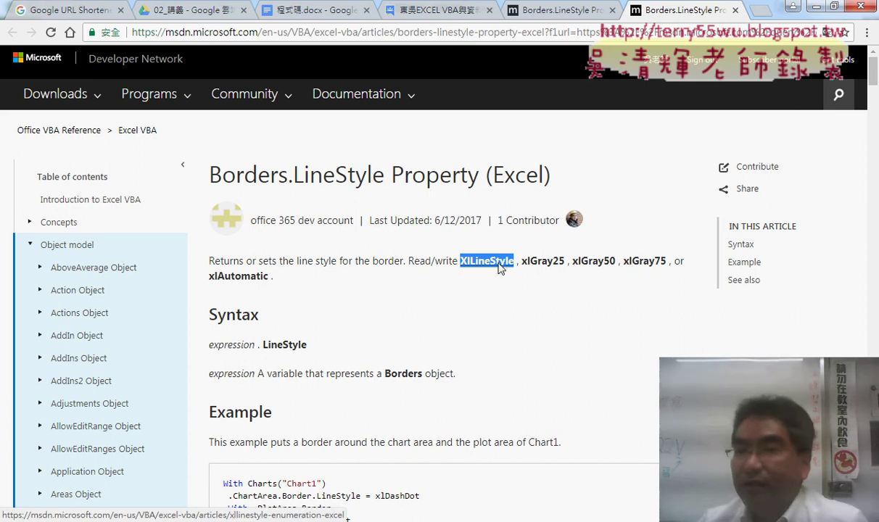
left_click(475, 261)
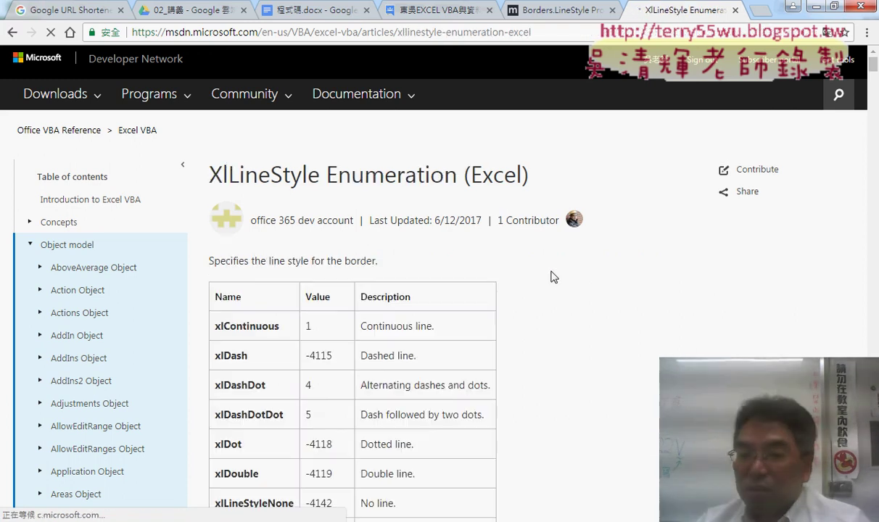
scroll(555, 280, "down", 2)
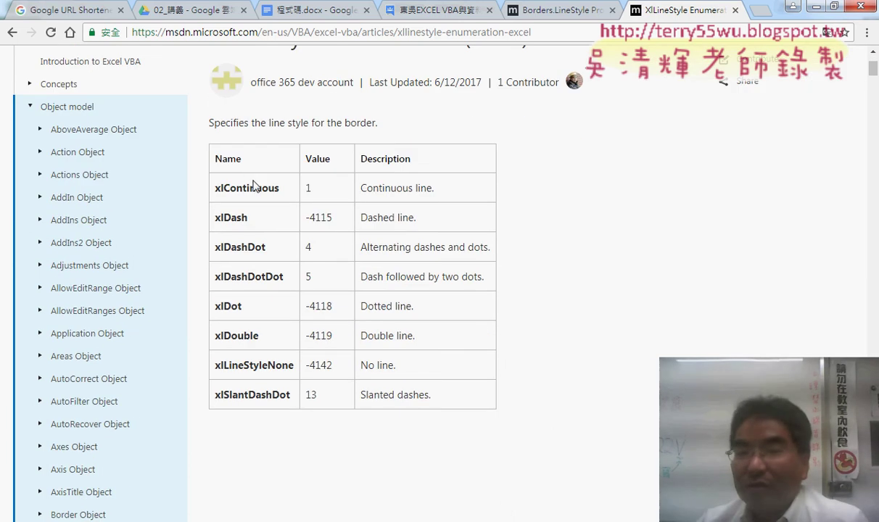
left_click_drag(437, 188, 361, 189)
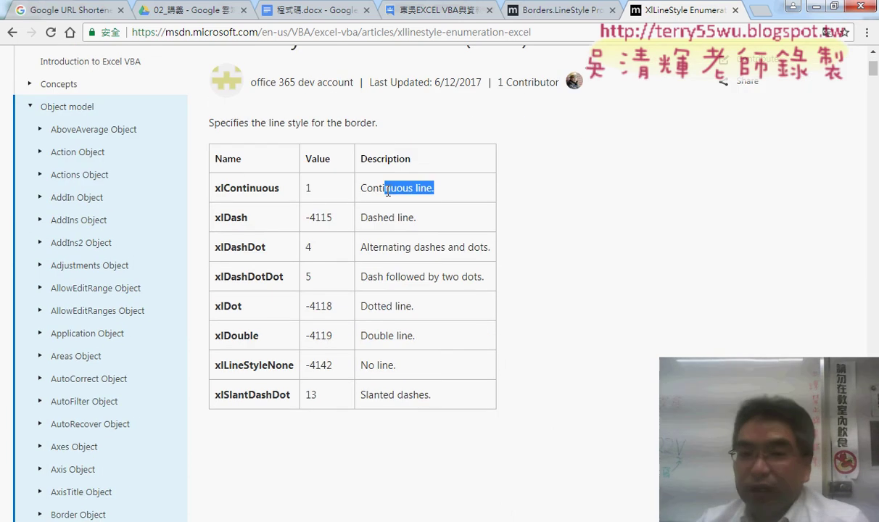
left_click(259, 188)
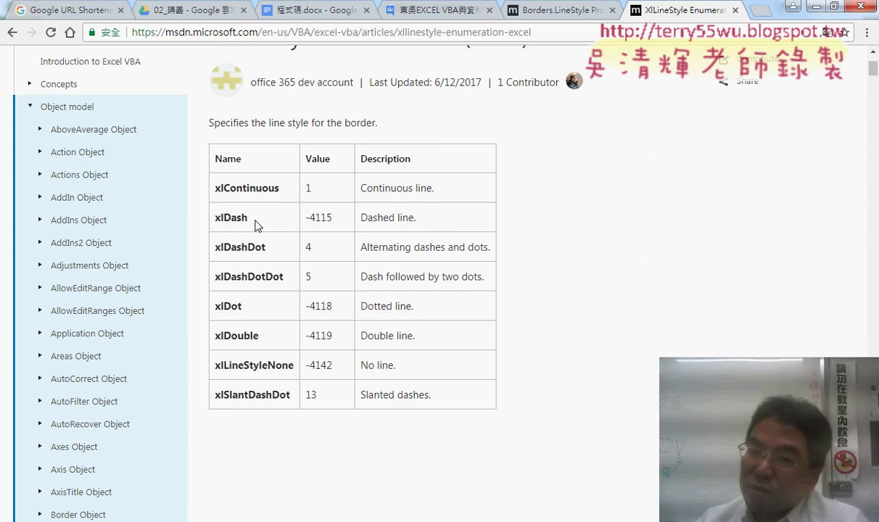
left_click_drag(249, 218, 215, 218)
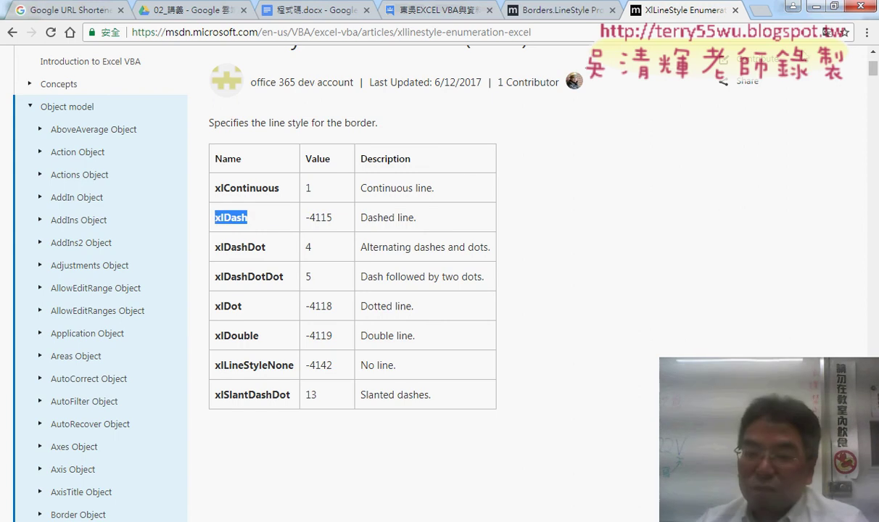
- View the grade table's border style choices in Excel without changing anything
left_click(193, 463)
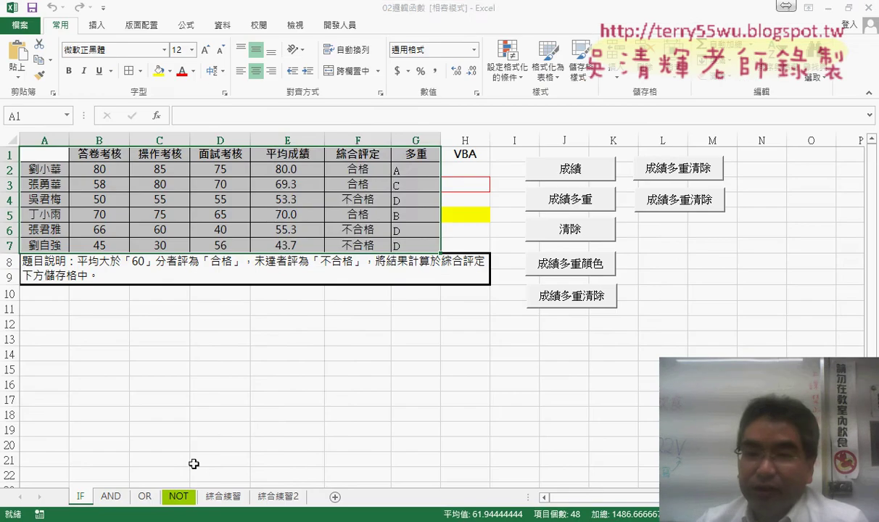
right_click(265, 188)
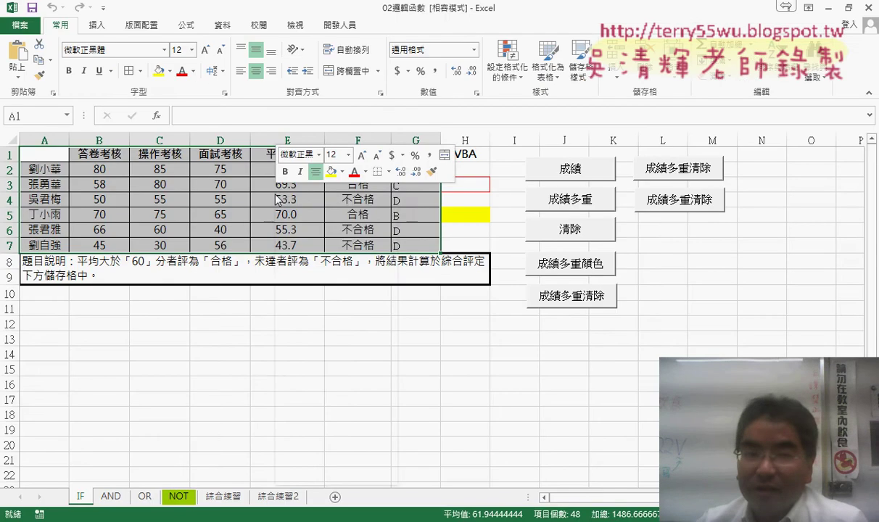
left_click(140, 71)
left_click(288, 408)
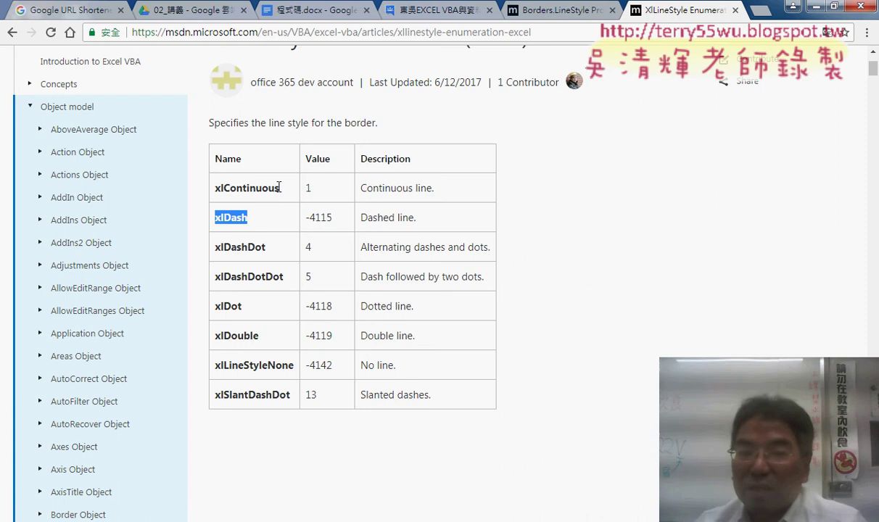
- Copy the constant name xlContinuous from the XlLineStyle table
left_click_drag(278, 187, 216, 186)
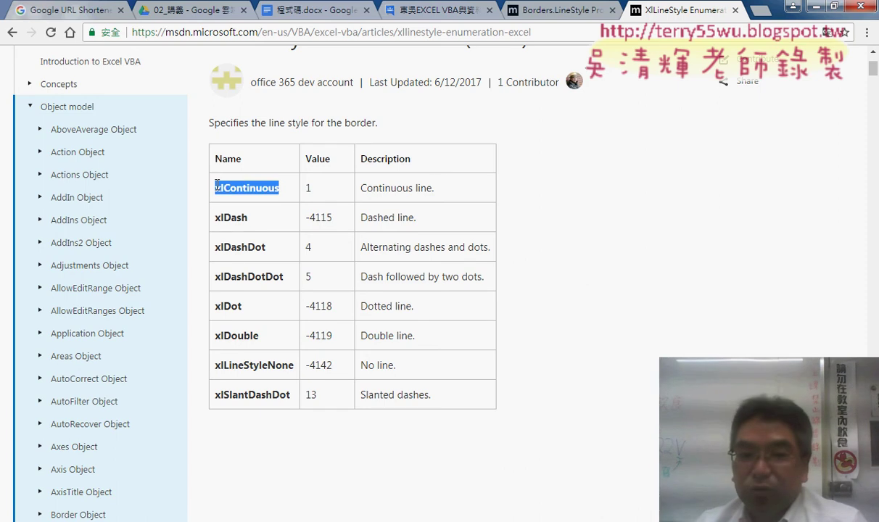
left_click_drag(259, 335, 225, 339)
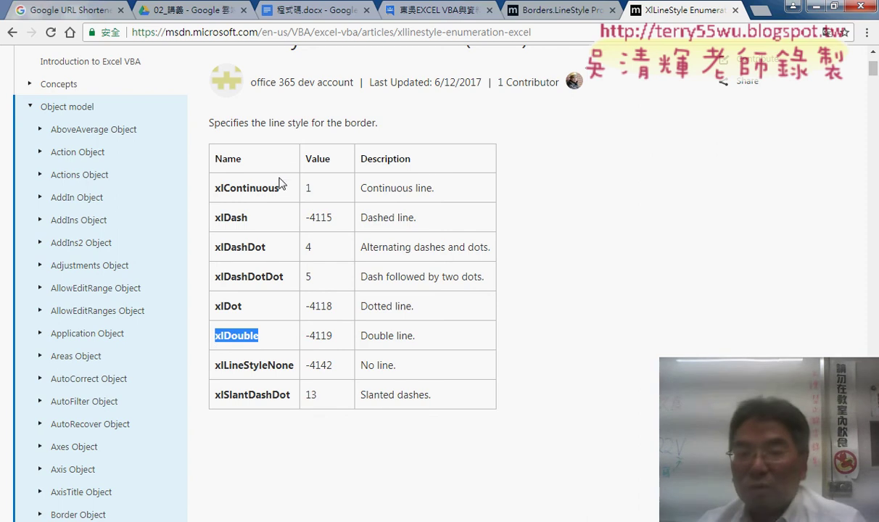
left_click_drag(280, 187, 241, 190)
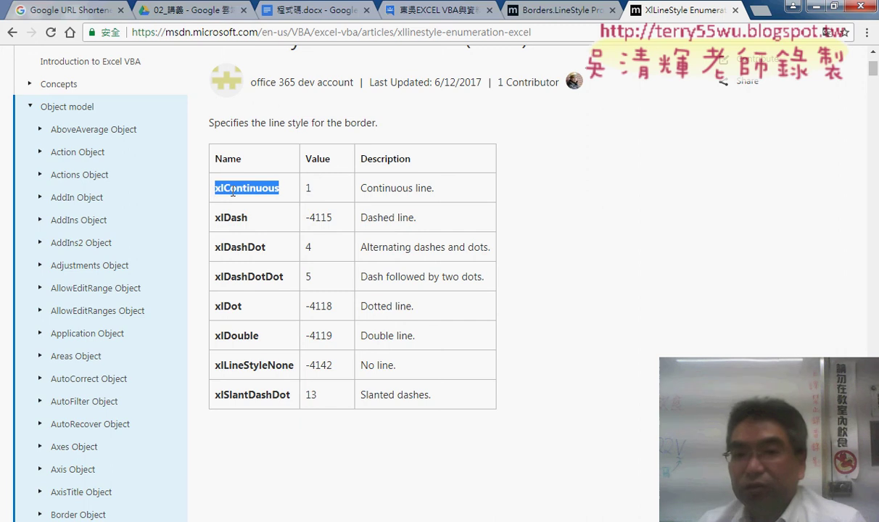
right_click(240, 189)
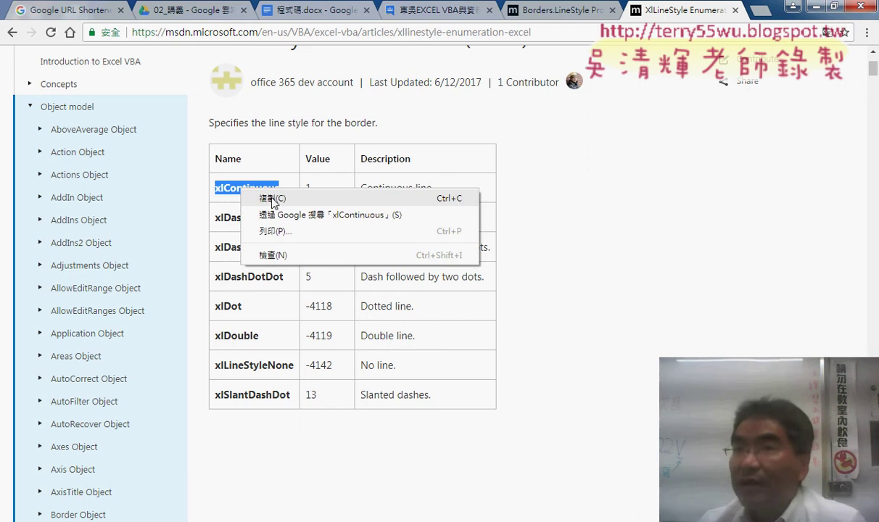
left_click(272, 199)
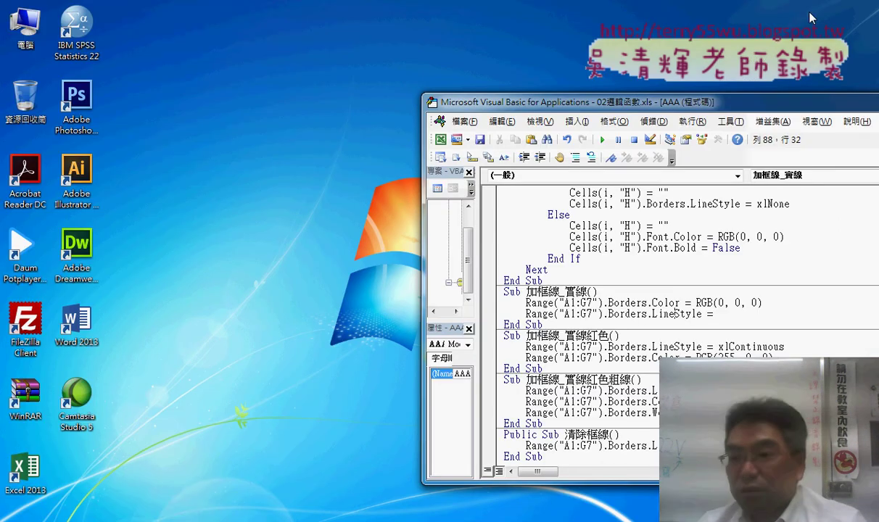
- Set LineStyle = xlContinuous and comment out the black Color line in 加框線_實線
right_click(697, 314)
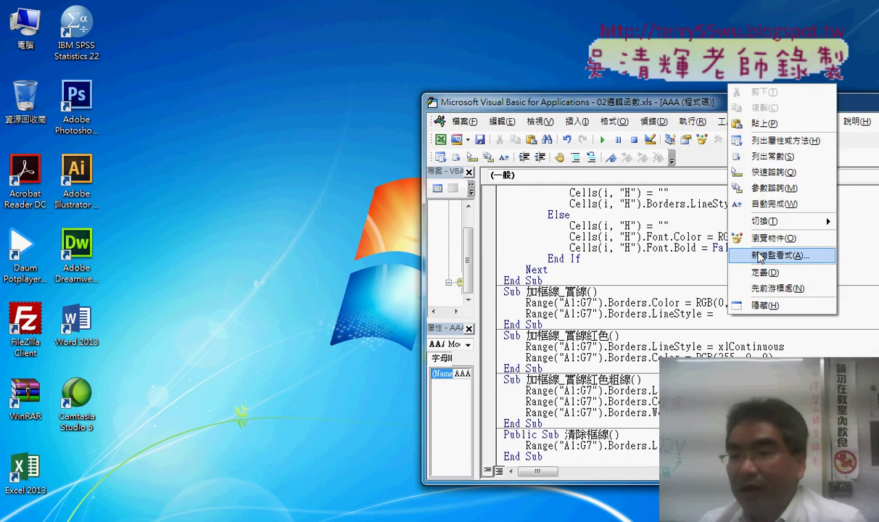
left_click(746, 120)
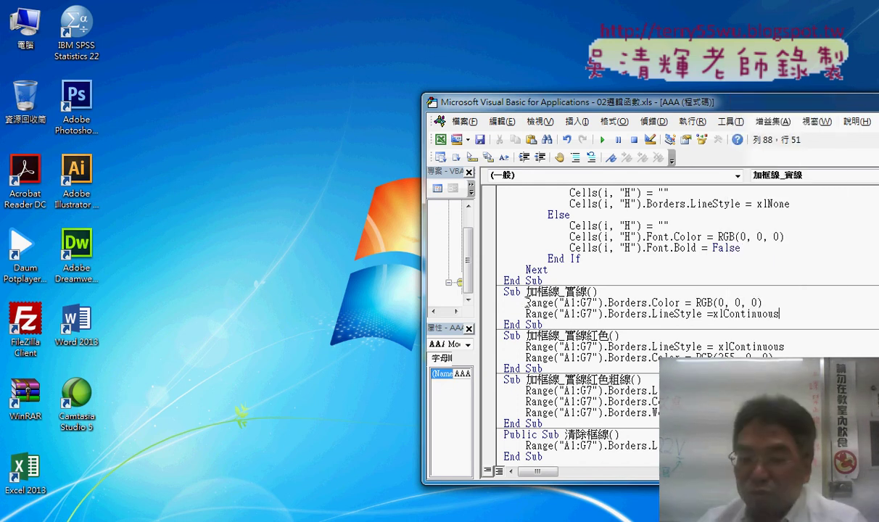
left_click(523, 302)
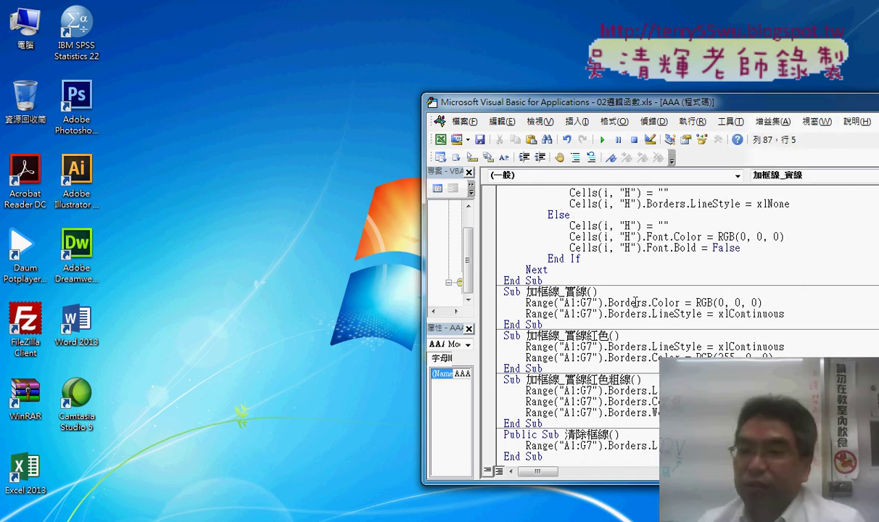
type("'")
left_click(642, 379)
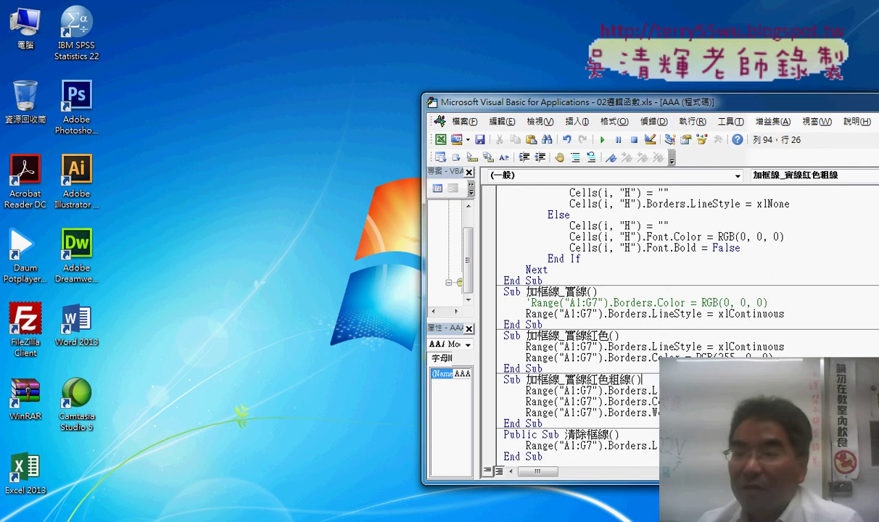
- Check the workbook, then run the solid-border macro 加框線_實線 on A1:G7
left_click(743, 303)
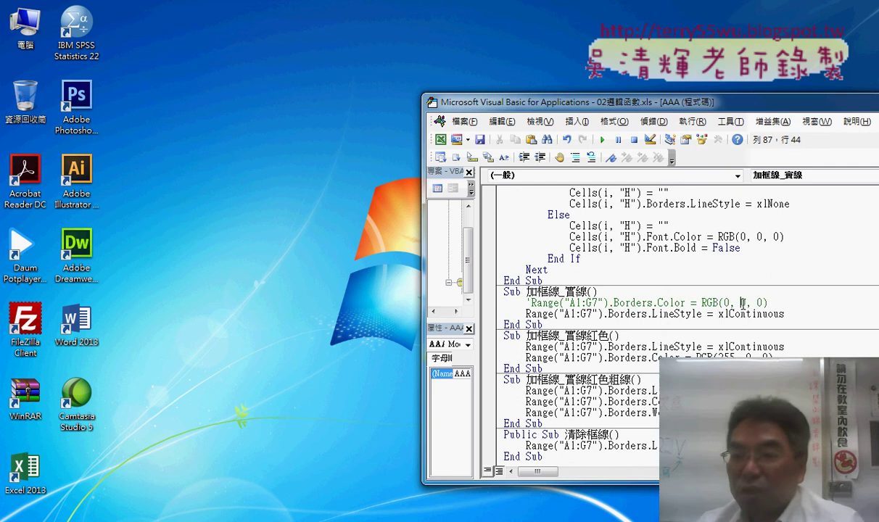
left_click(630, 445)
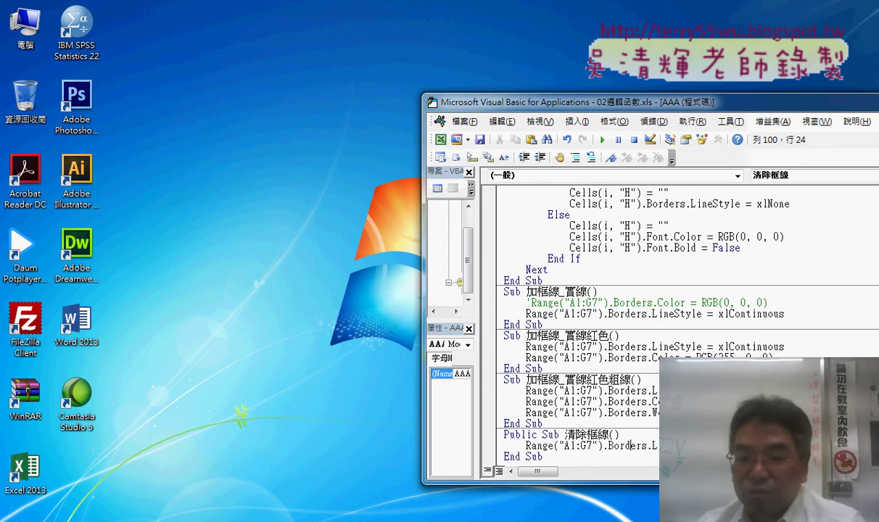
left_click(148, 435)
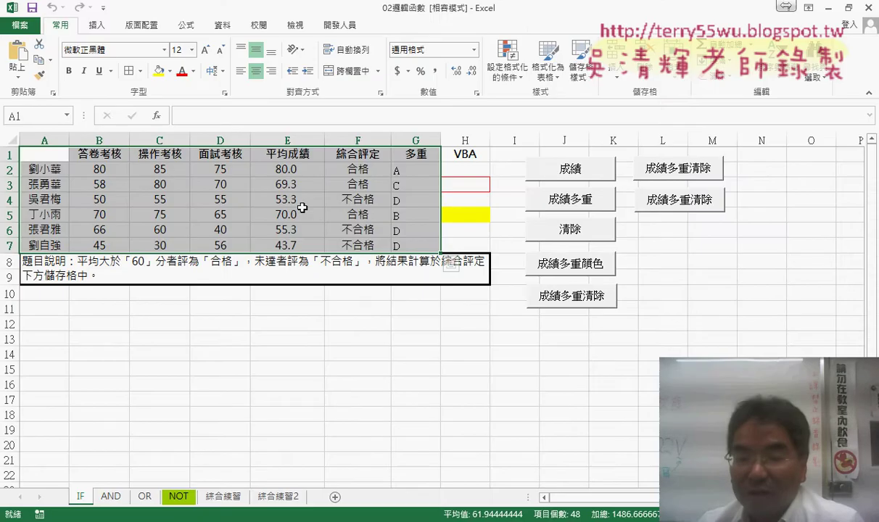
left_click(279, 435)
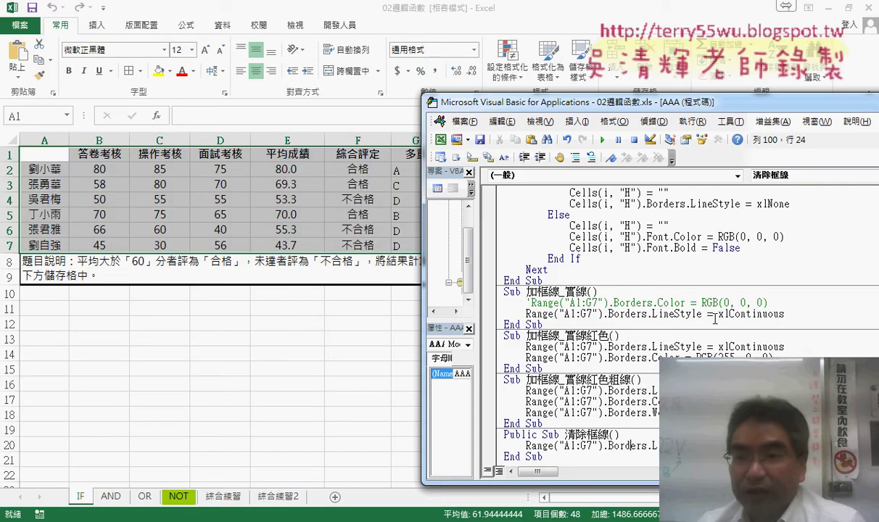
left_click(713, 314)
left_click(601, 140)
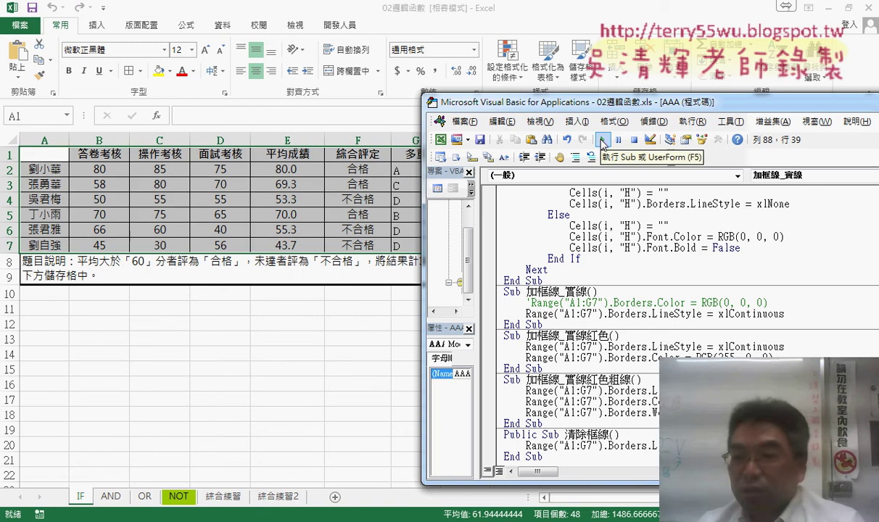
- Comment out the LineStyle line in the red-border macro and run it, giving A1:G7 red borders
left_click(651, 357)
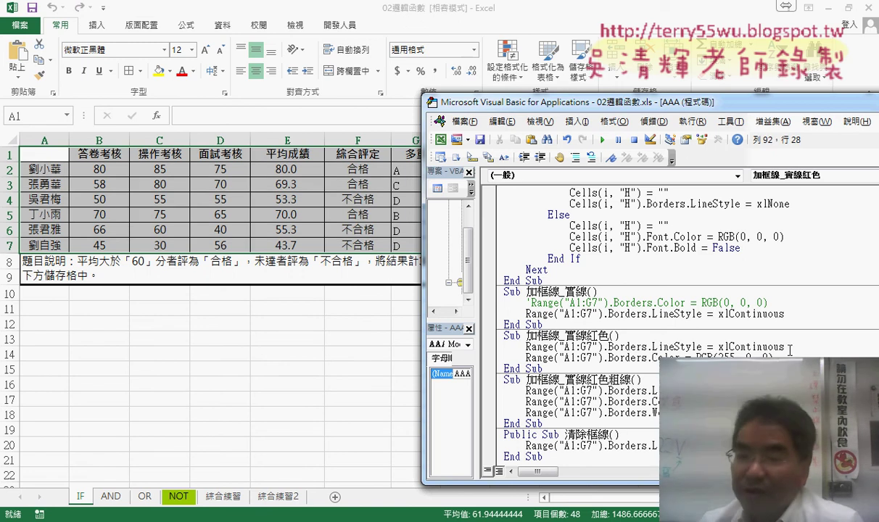
left_click(525, 347)
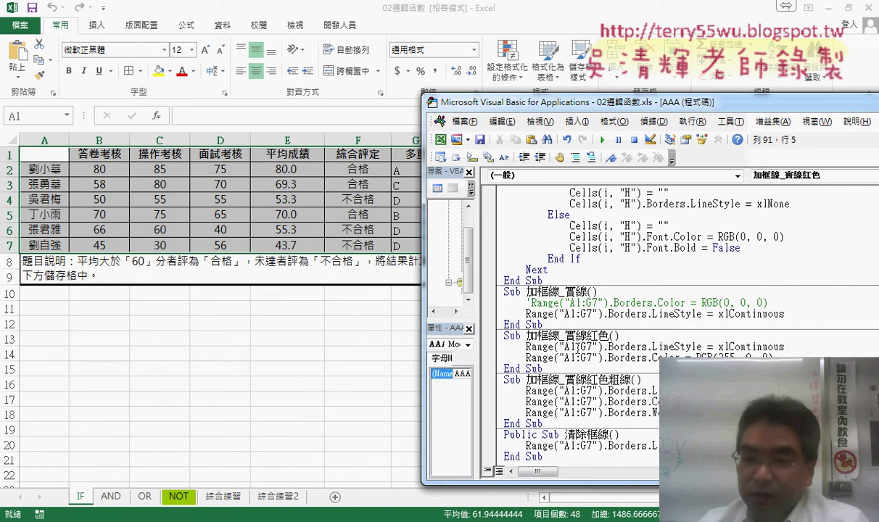
type("'")
left_click(640, 379)
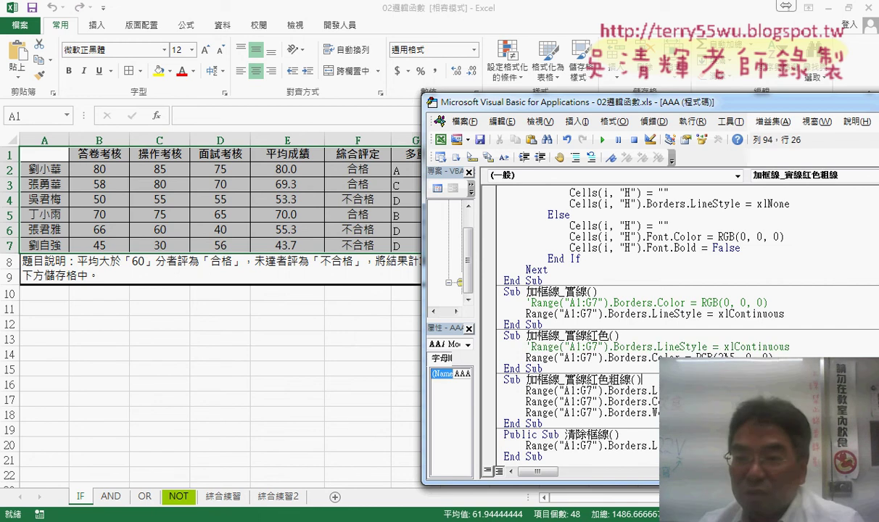
left_click(724, 358)
left_click(601, 139)
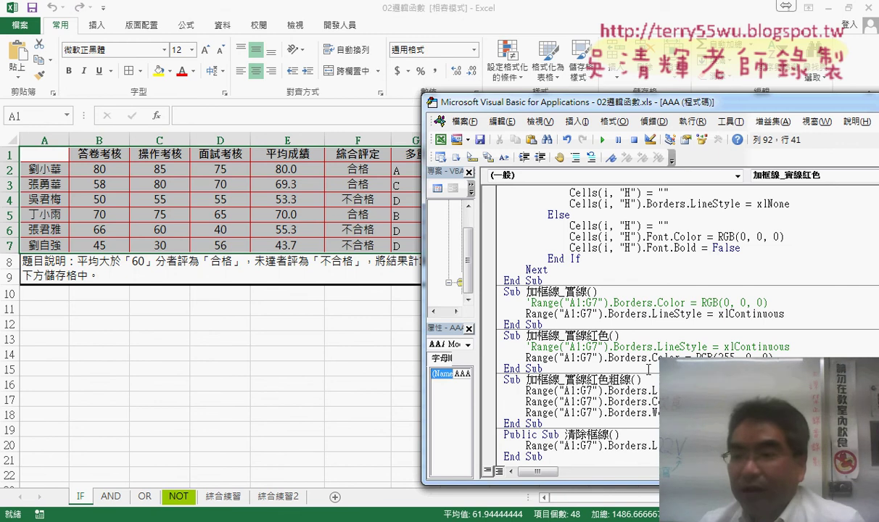
- Edit the Weight property line in the thick-border macro and place the caret on Weight
scroll(649, 370, "down", 1)
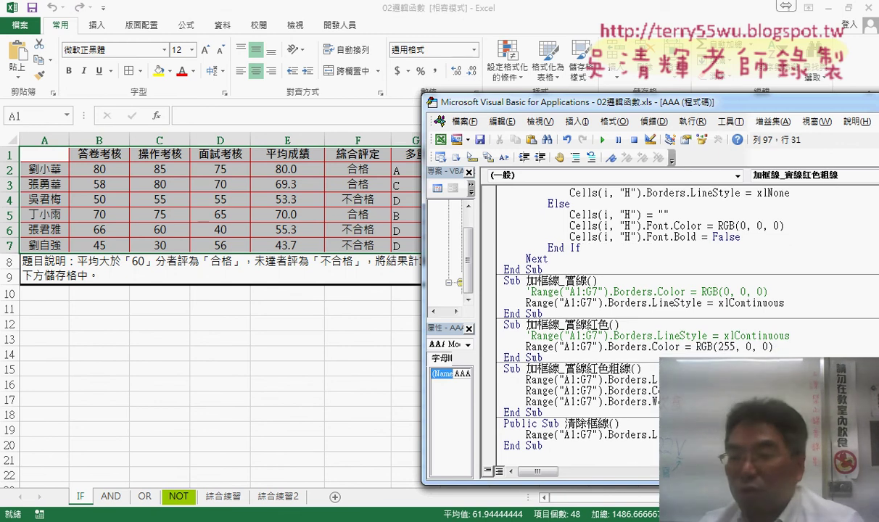
double_click(652, 401)
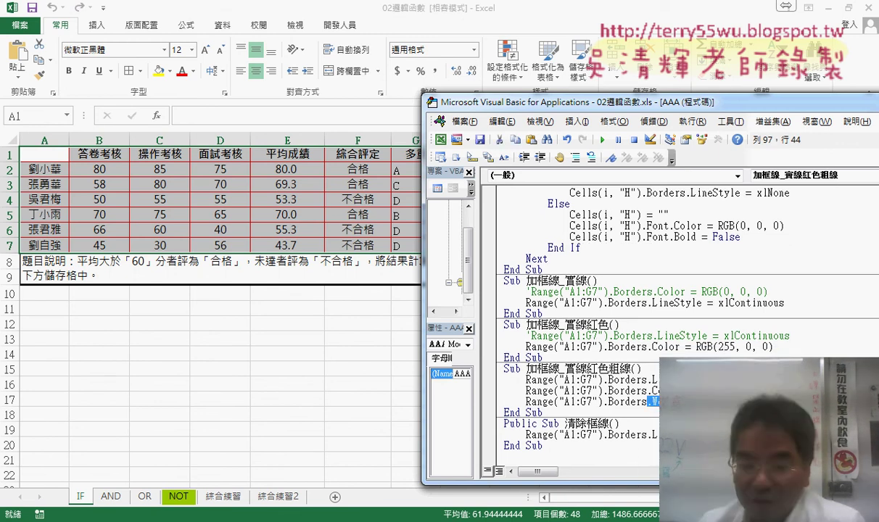
type(".we")
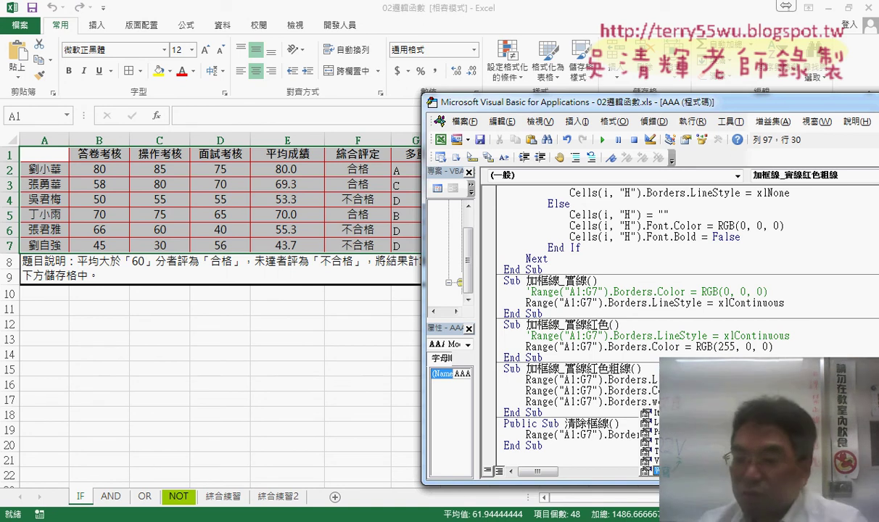
type("neSt")
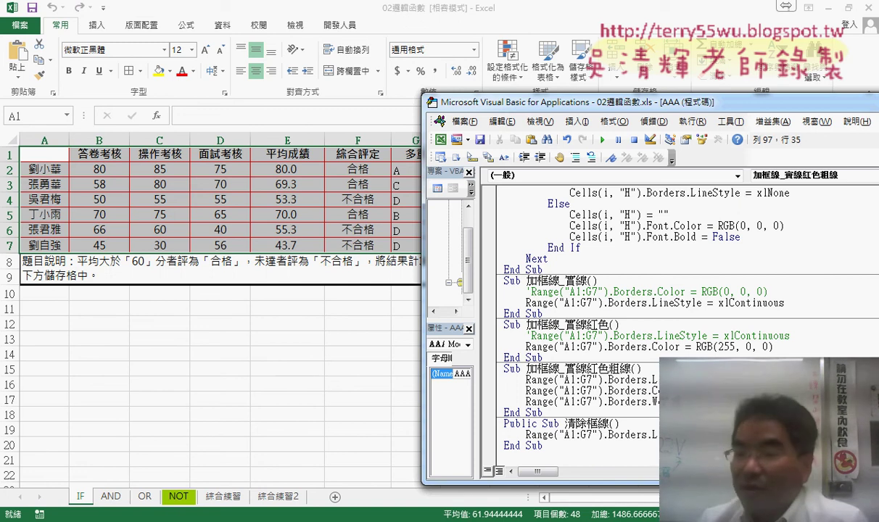
key("Left")
key("Left")
key("Left")
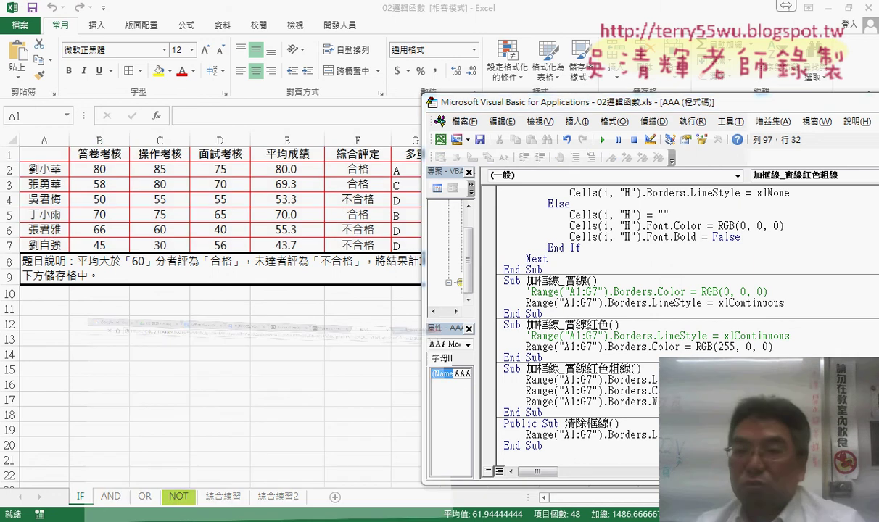
- Open the XlBorderWeight reference and compare hairline, xlThin (2) and xlThick (4)
key("F1")
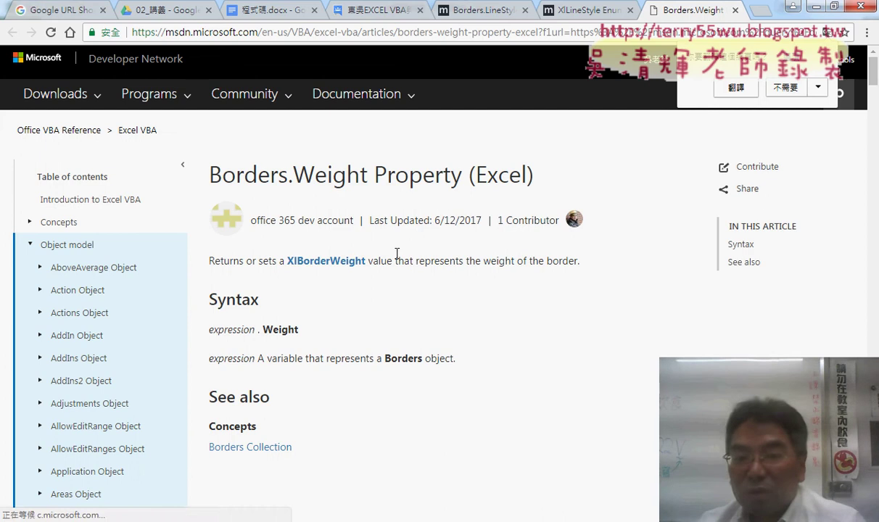
left_click_drag(286, 260, 368, 260)
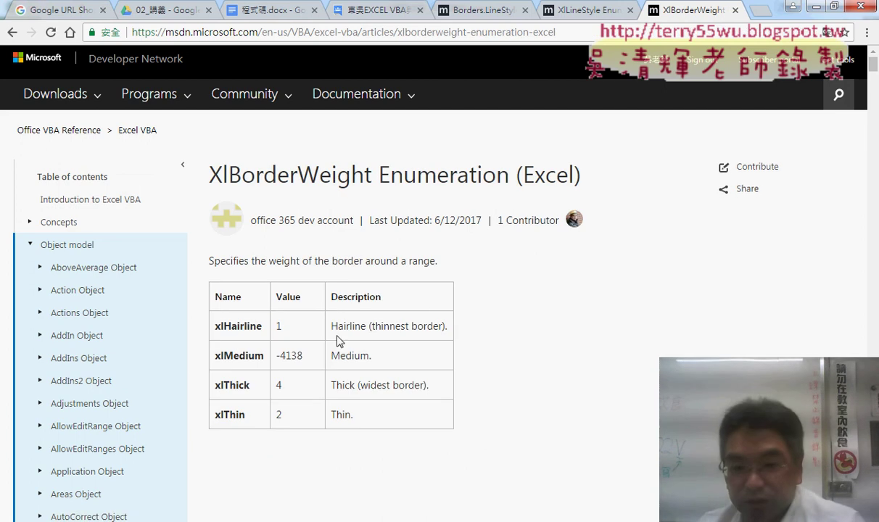
left_click_drag(448, 325, 358, 326)
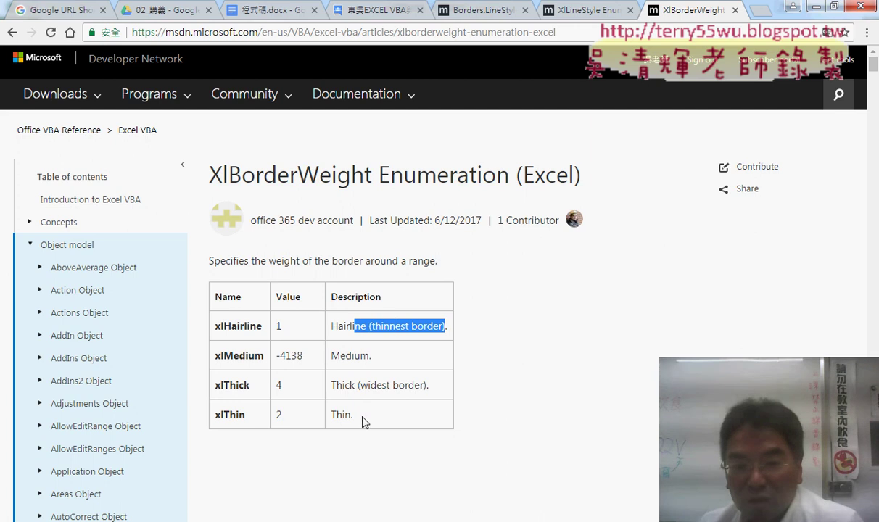
left_click_drag(364, 423, 231, 414)
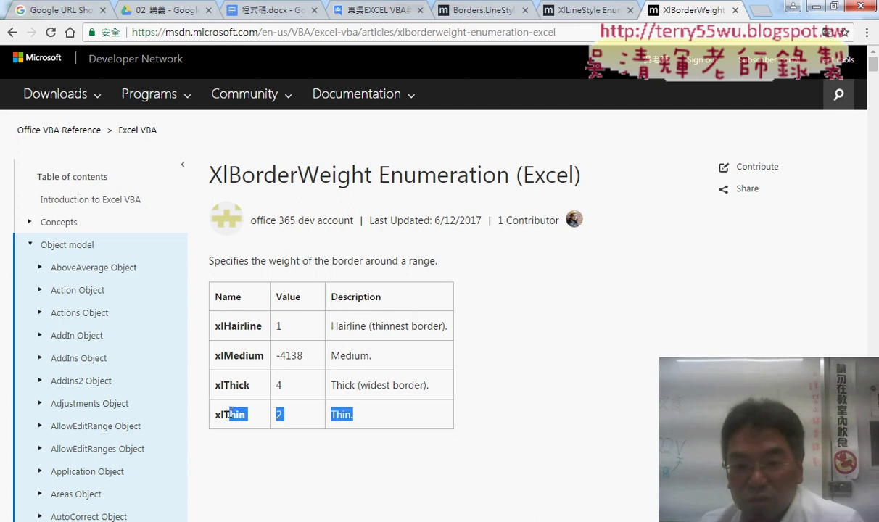
left_click(432, 385)
left_click_drag(427, 385, 225, 389)
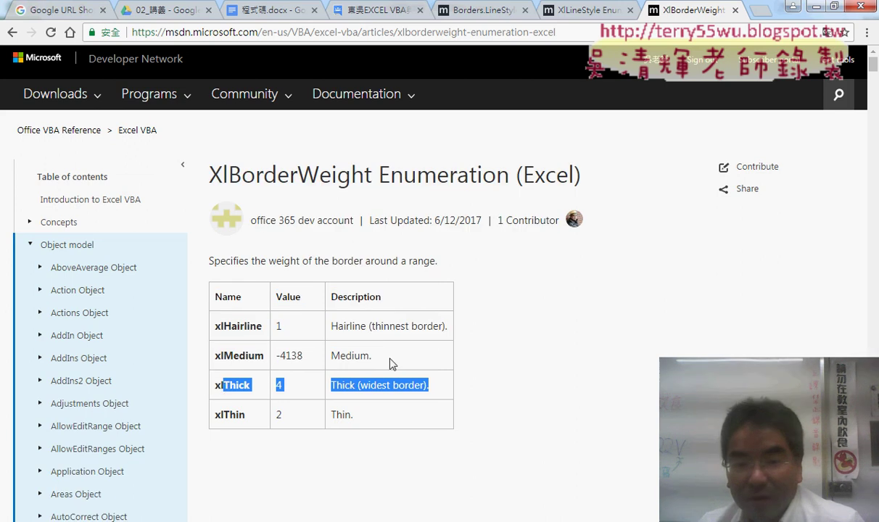
- Copy the constant name xlThick from the weight table
left_click_drag(250, 385, 218, 385)
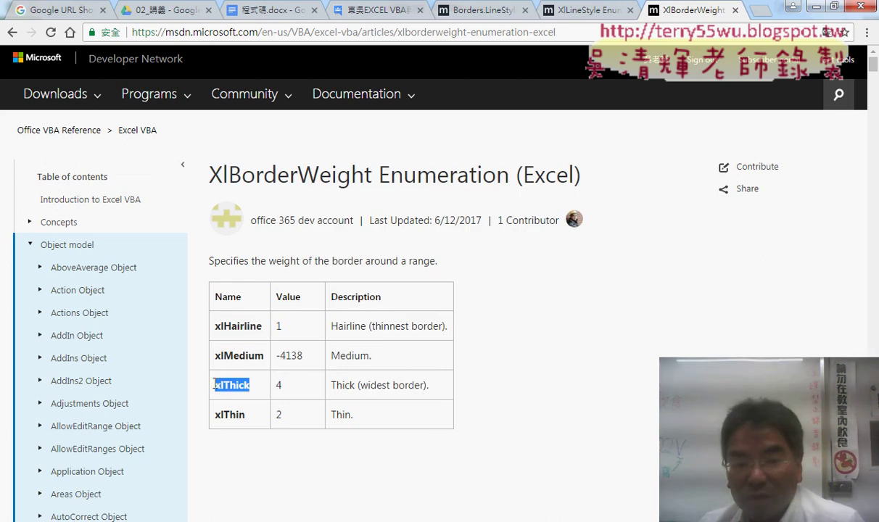
right_click(216, 385)
left_click(246, 392)
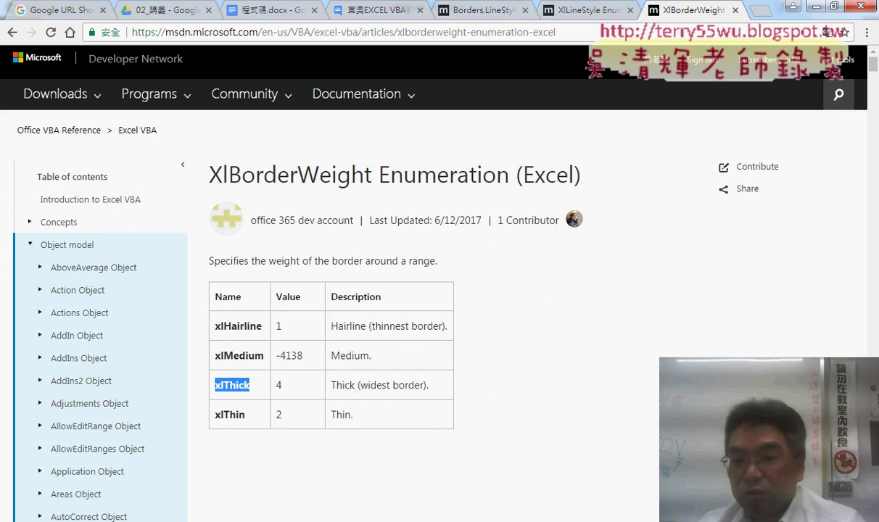
left_click(306, 456)
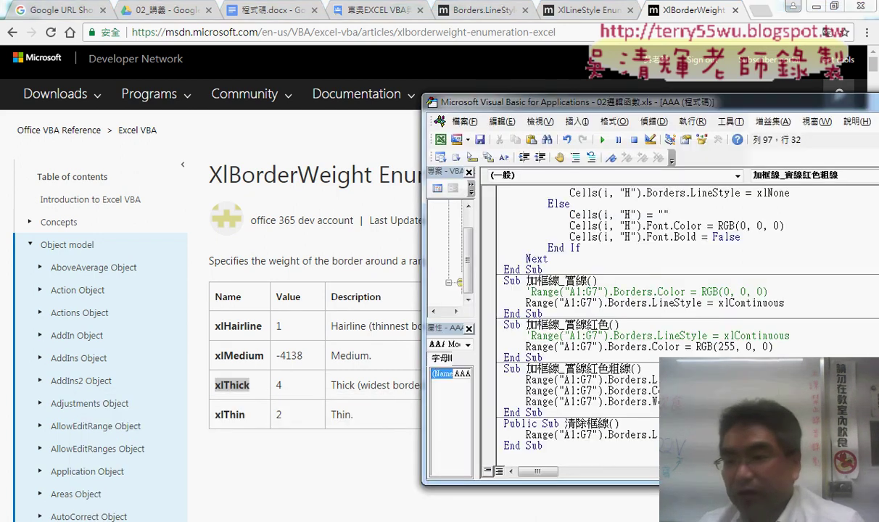
- Paste xlThick into 加框線_實線紅色粗線, run it on A1:G7, and mark its first Range line
right_click(662, 161)
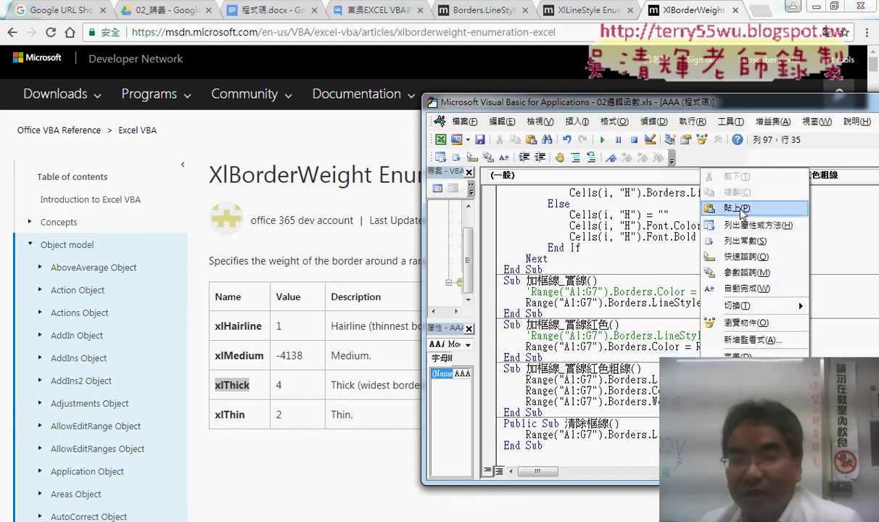
left_click(696, 200)
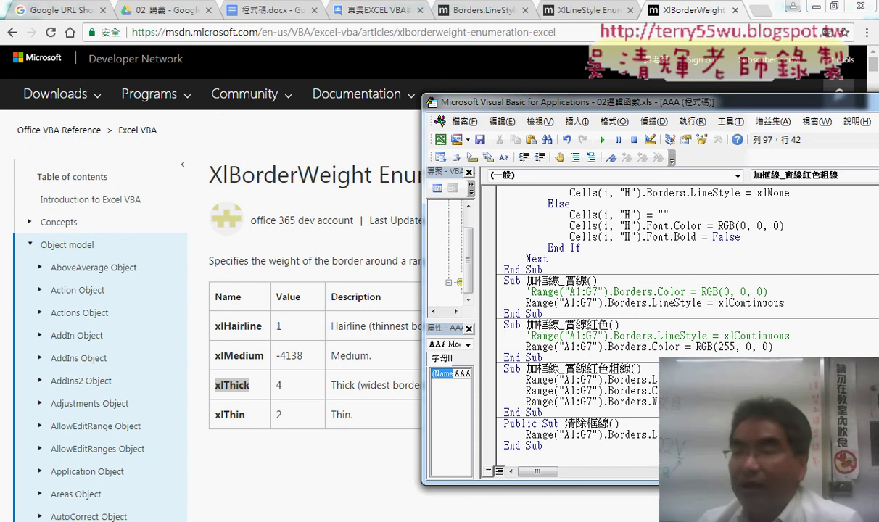
left_click(814, 7)
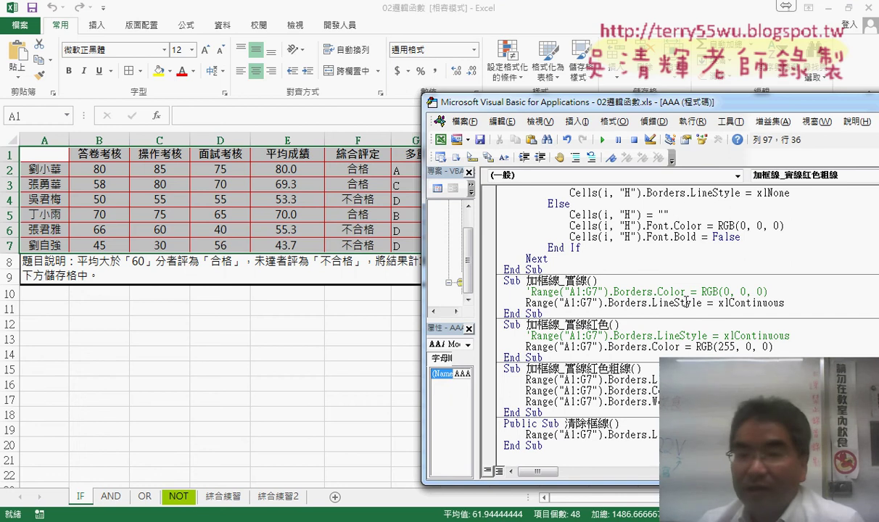
left_click(600, 140)
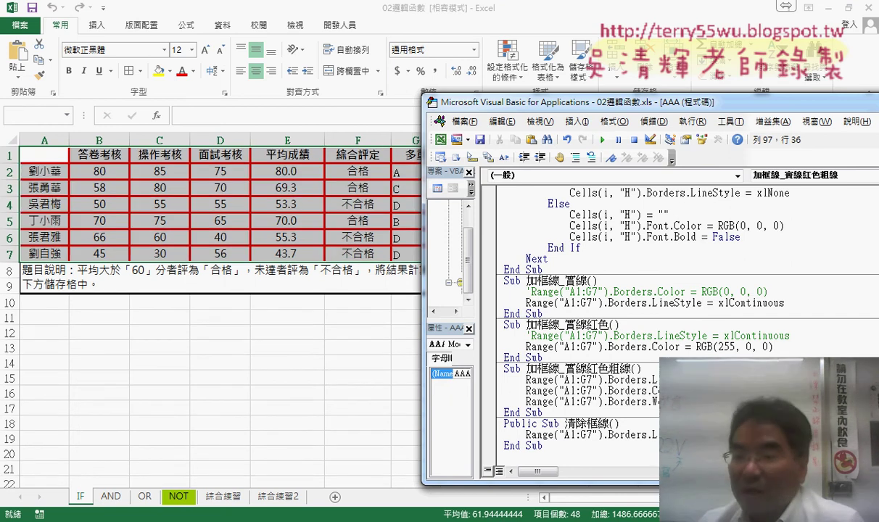
left_click_drag(725, 379, 525, 379)
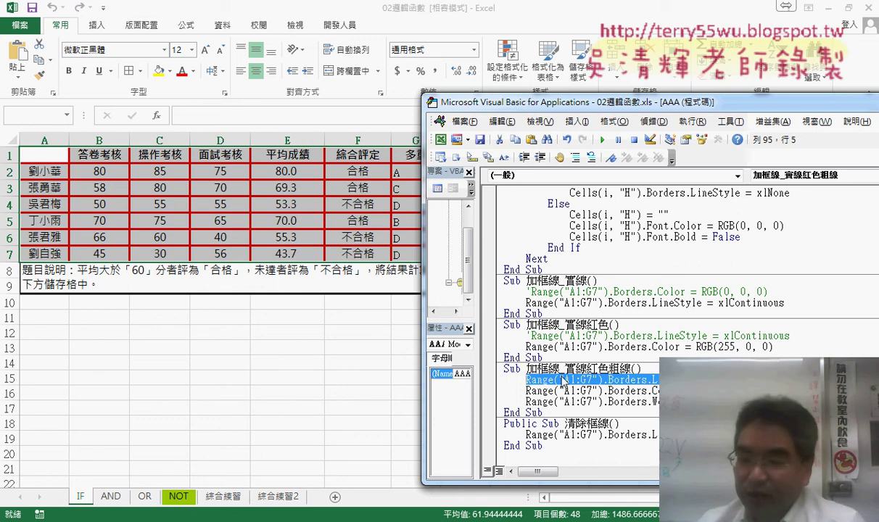
left_click(526, 379)
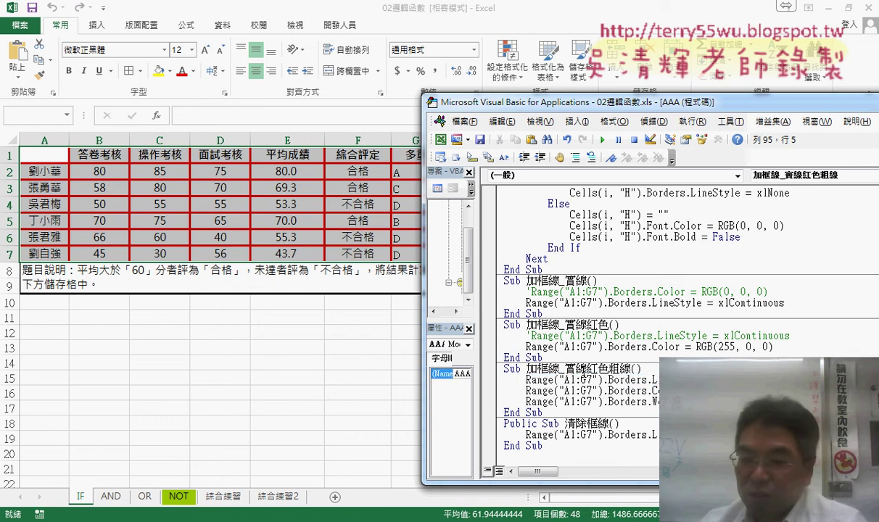
- Replace the property after Borders. in the 清除框線 macro's Range("A1:G7") line and run it to remove the red borders
type("'")
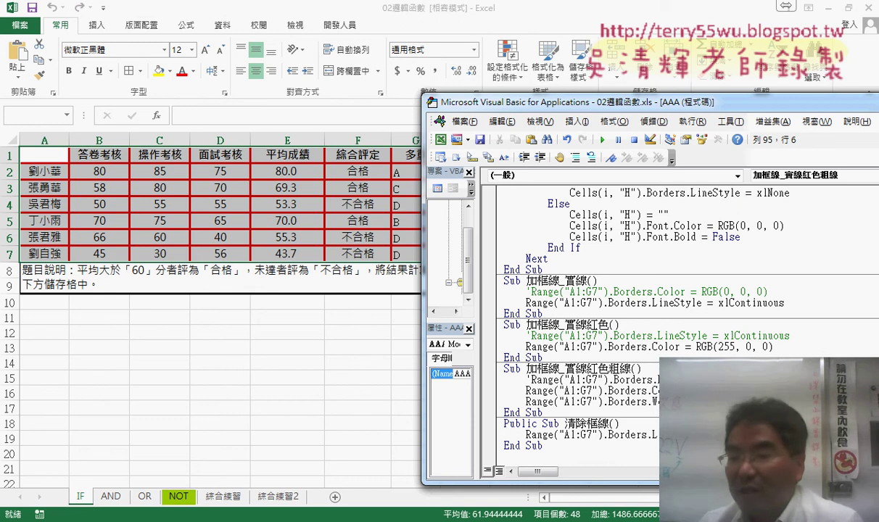
left_click(750, 434)
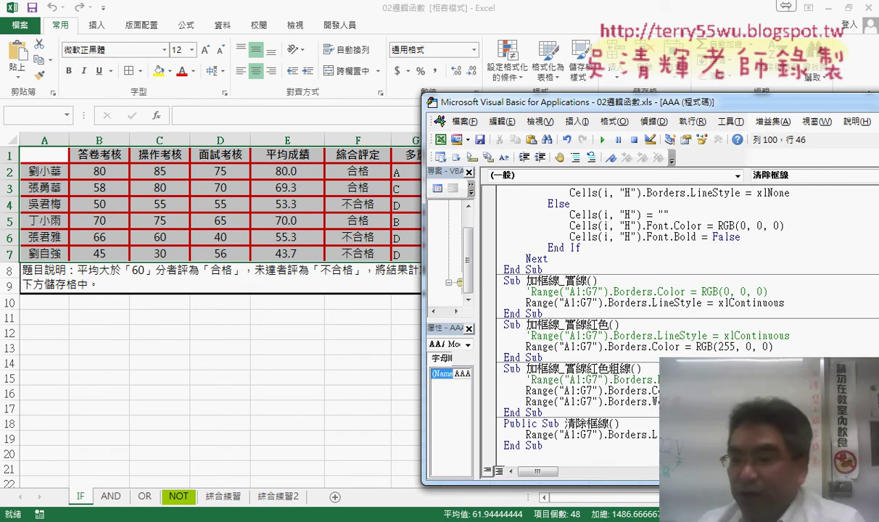
double_click(652, 434)
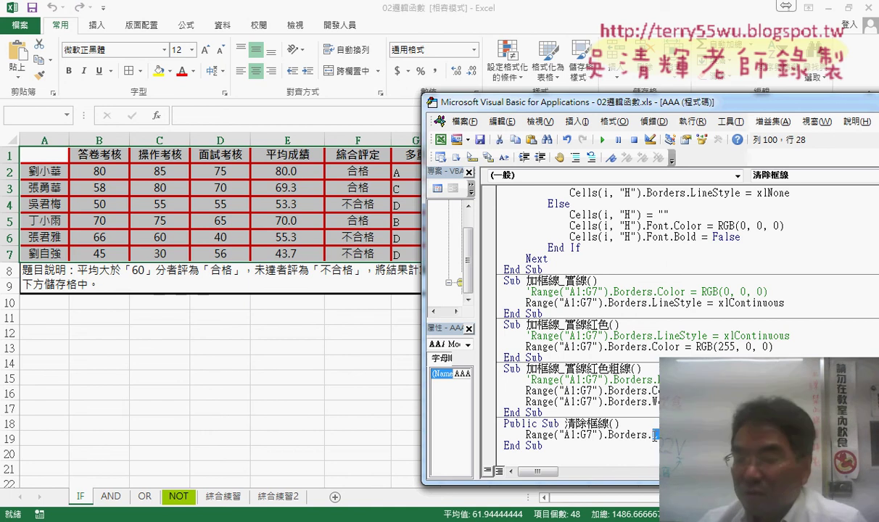
type(".")
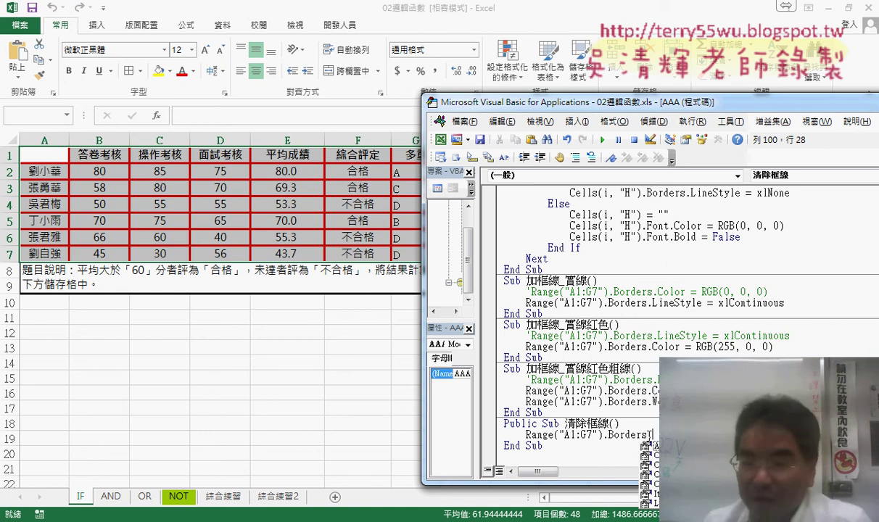
type("c  ")
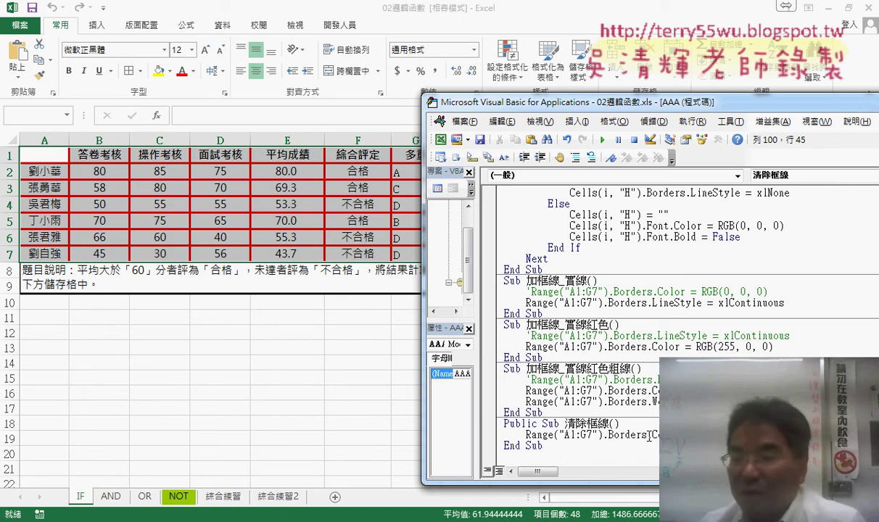
type(" one")
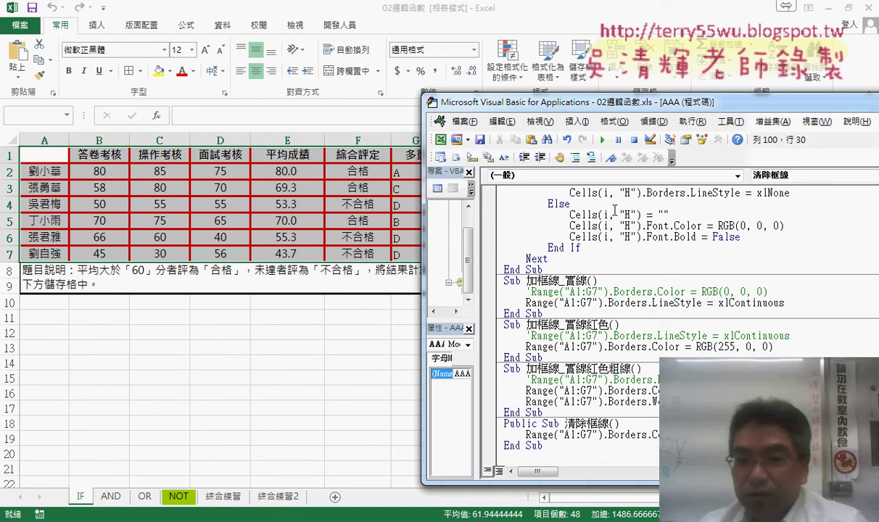
left_click(602, 140)
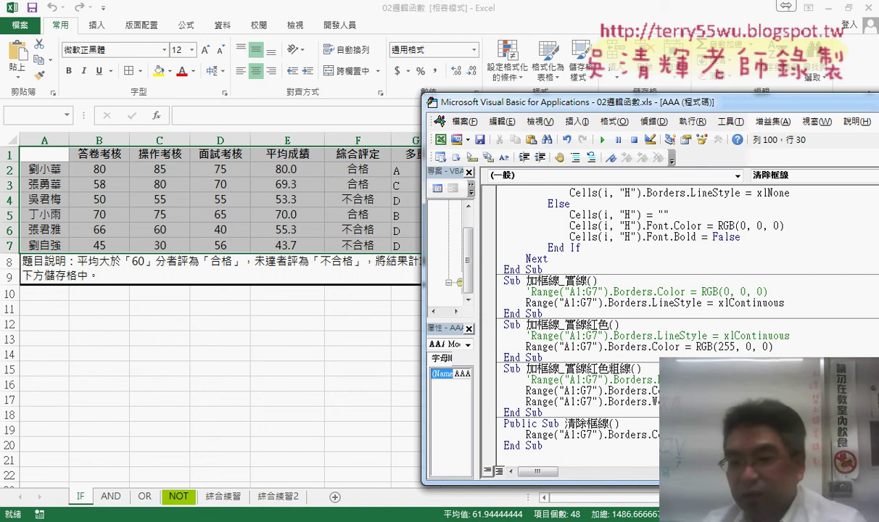
- Review the Borders code lines of the clear, thick red, red and solid border macros
left_click_drag(663, 434, 527, 434)
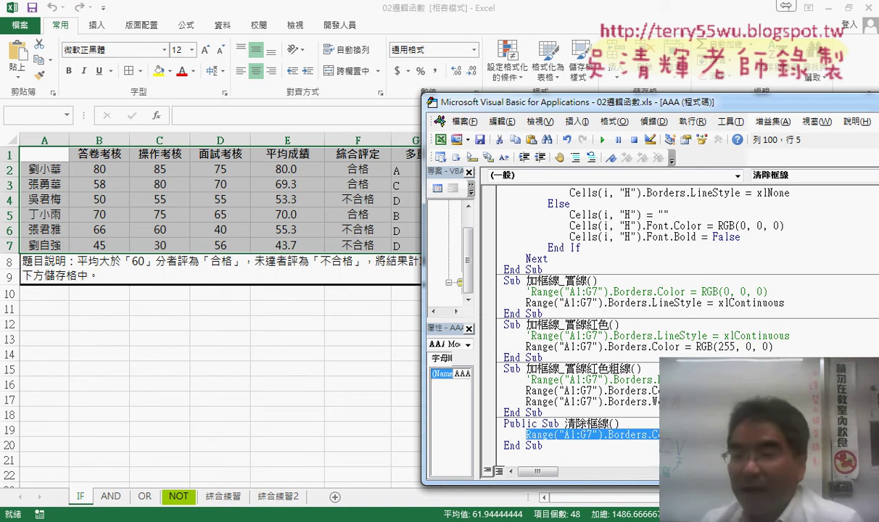
left_click_drag(662, 379, 531, 379)
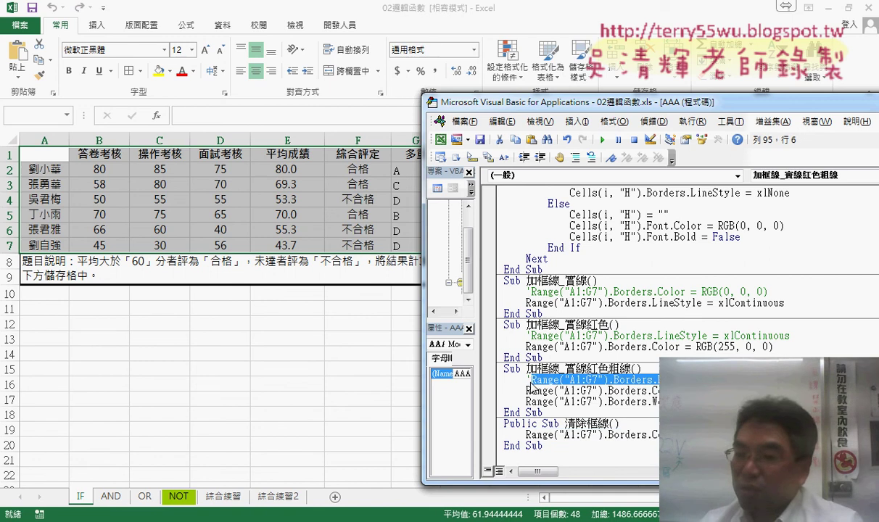
left_click(618, 390)
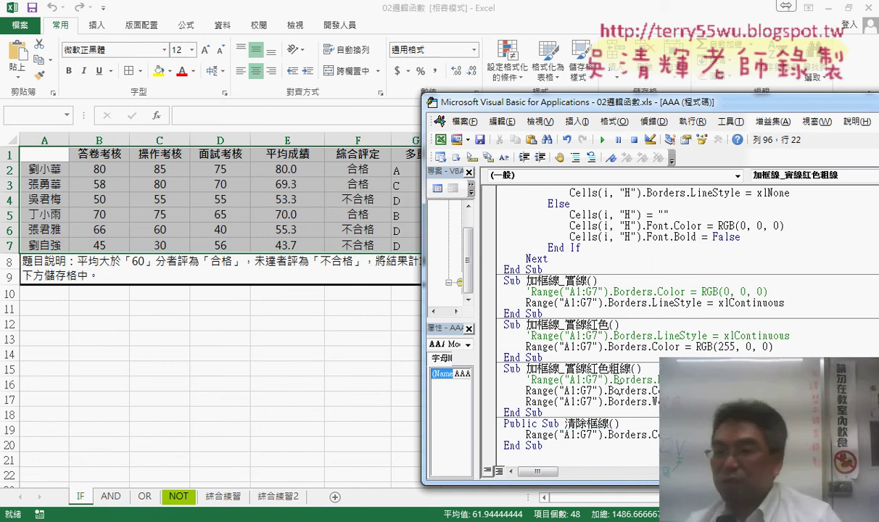
left_click(668, 302)
left_click(666, 347)
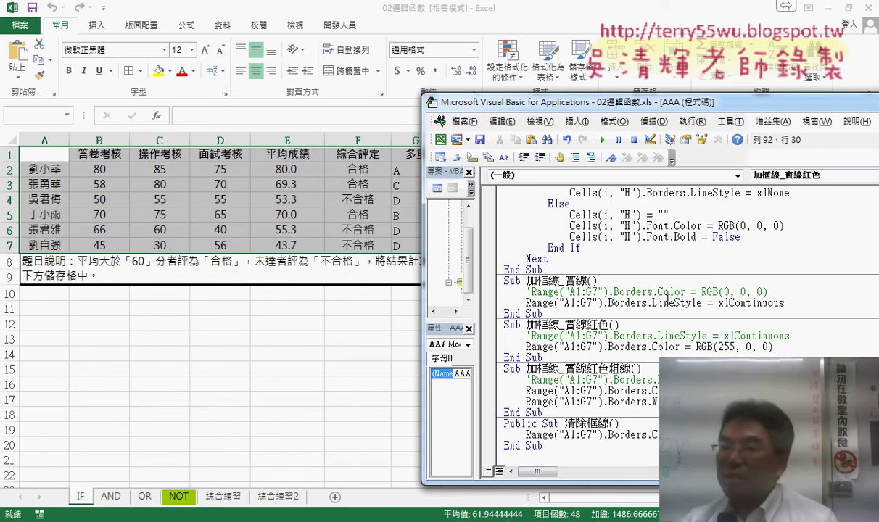
left_click(667, 302)
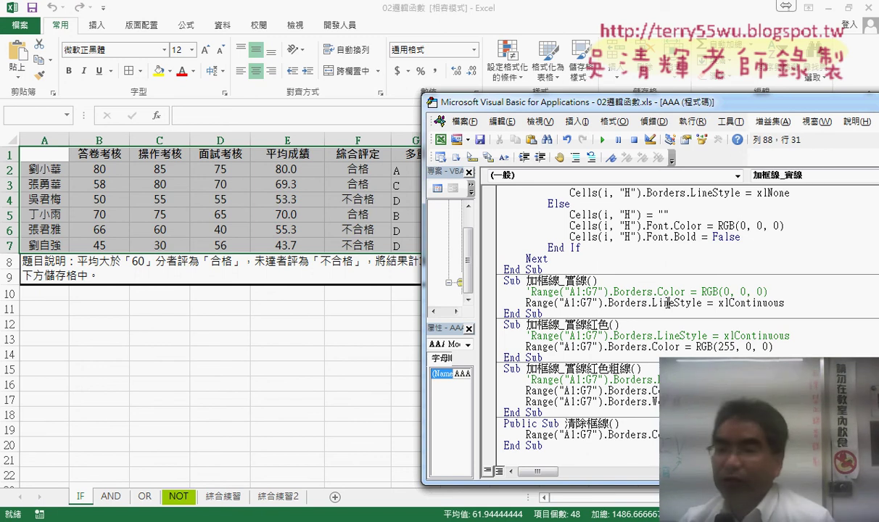
- In 加框線_實線, uncomment the Color = RGB(0, 0, 0) line and comment out the LineStyle = xlContinuous line
left_click(527, 291)
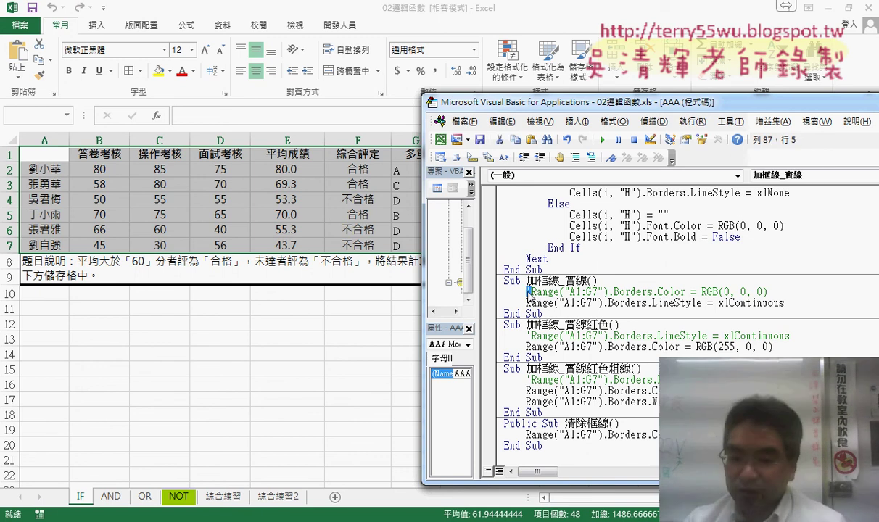
key("Delete")
type("'")
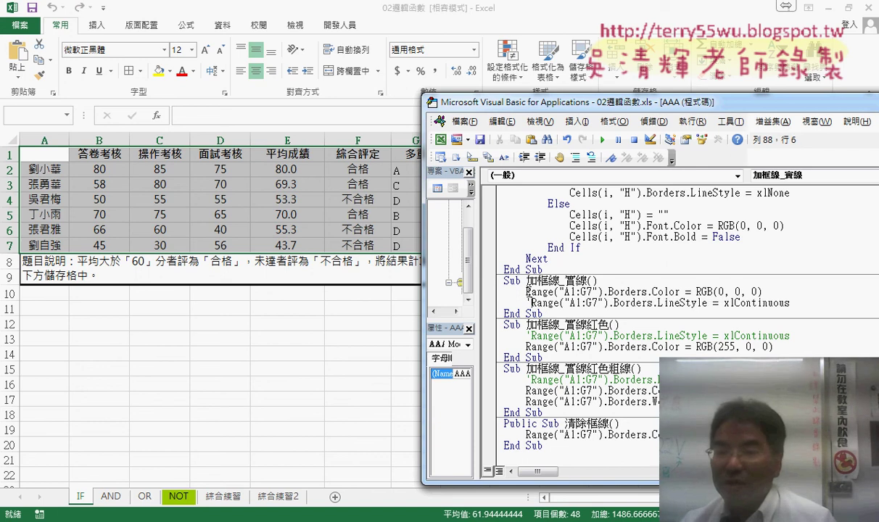
left_click(559, 292)
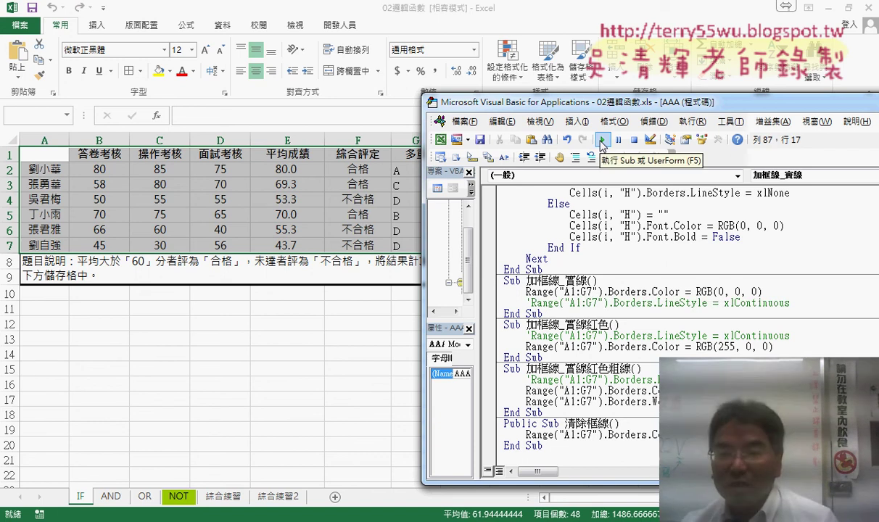
- Run the solid border macro, then 清除框線, then 加框線_實線紅色 on A1:G7
left_click(601, 142)
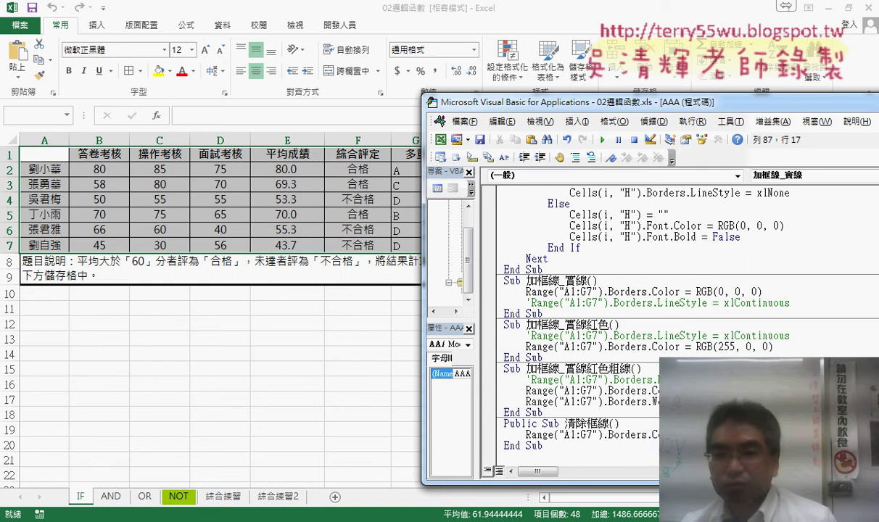
left_click(662, 435)
left_click(601, 140)
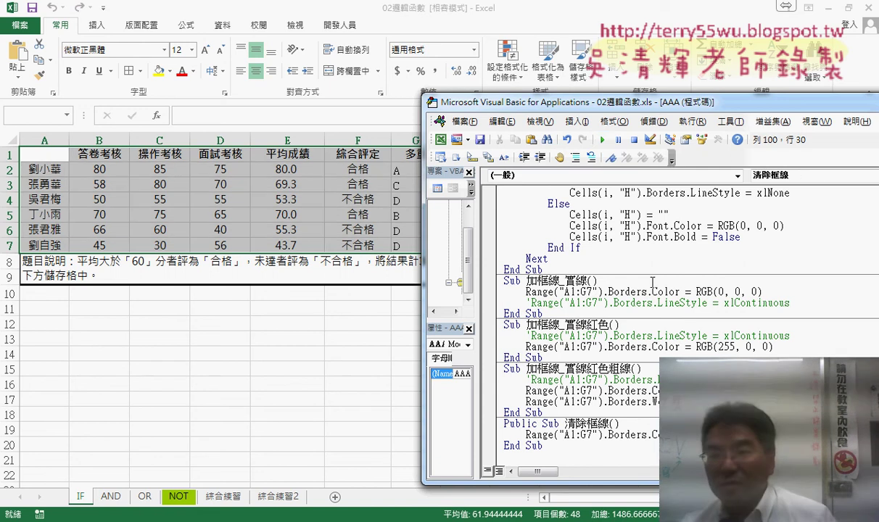
left_click(672, 348)
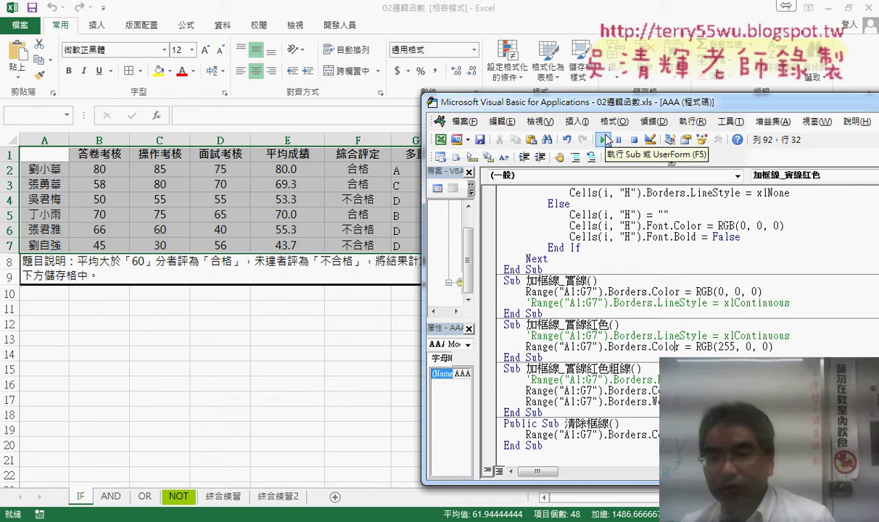
left_click(607, 140)
left_click_drag(507, 102, 567, 61)
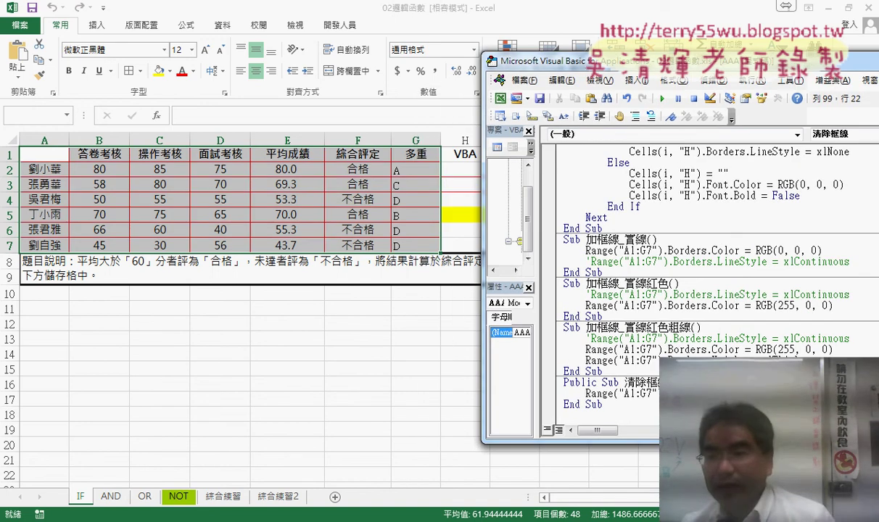
- Run 加框線_實線紅色粗線, clear with 清除框線, and finish with 加框線_實線紅色 for thin red borders
left_click(711, 262)
key("F5")
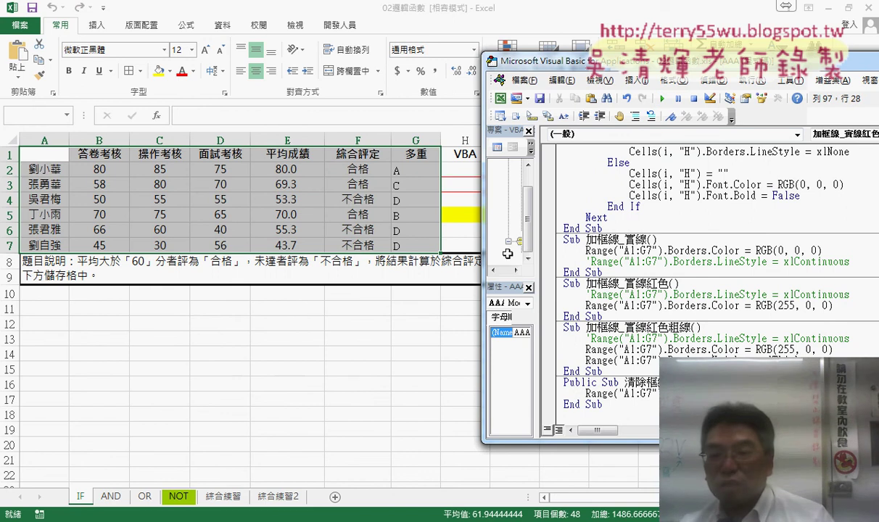
left_click(662, 100)
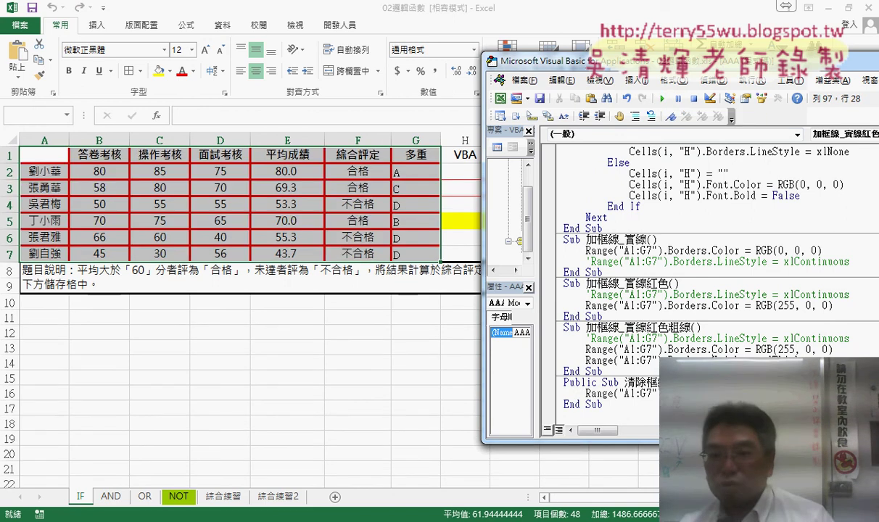
left_click(690, 393)
left_click(662, 99)
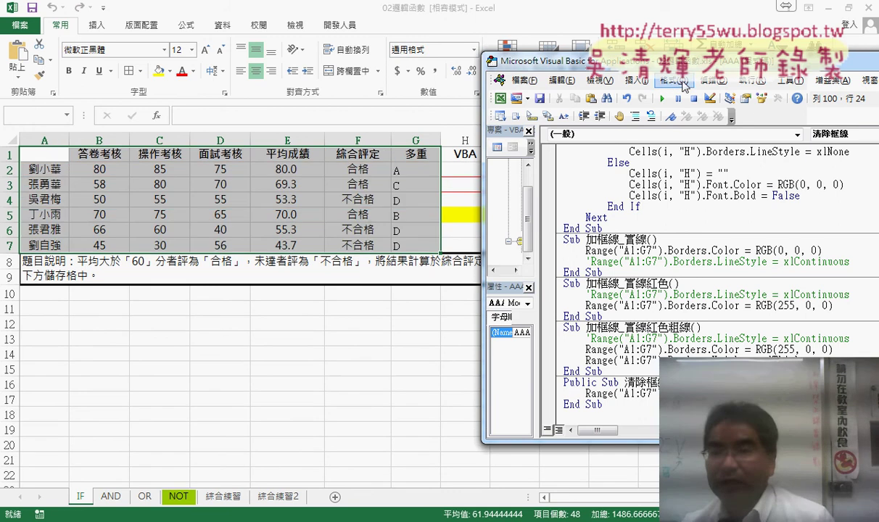
mouse_move(660, 52)
left_mouse_down()
mouse_move(659, 89)
mouse_move(509, 308)
mouse_move(530, 65)
left_mouse_up()
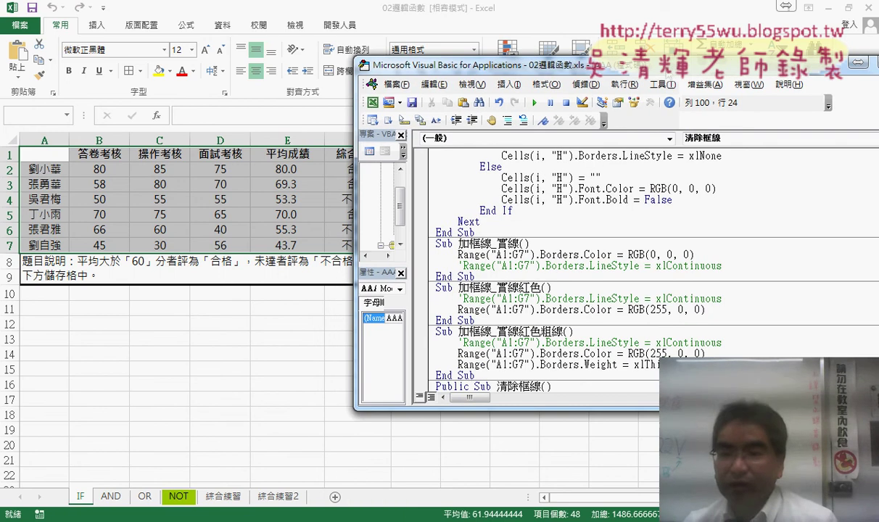
left_click(588, 310)
left_click(533, 102)
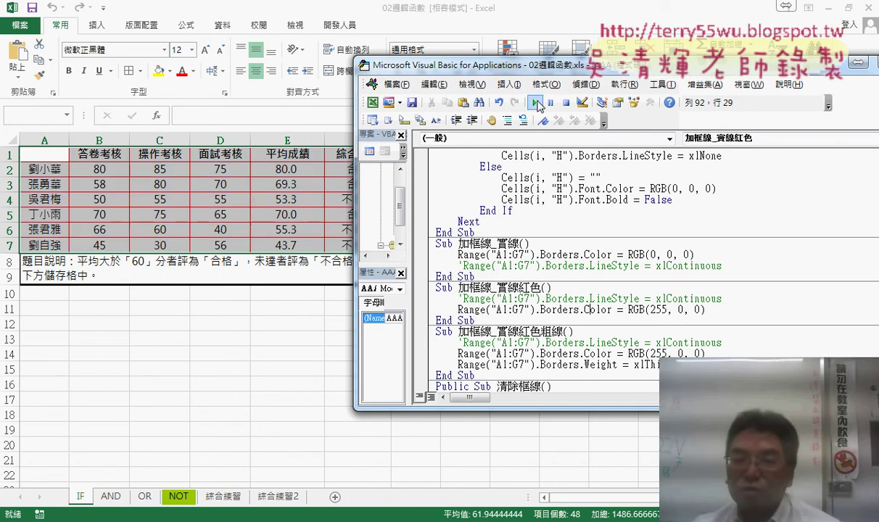
left_click_drag(507, 66, 719, 87)
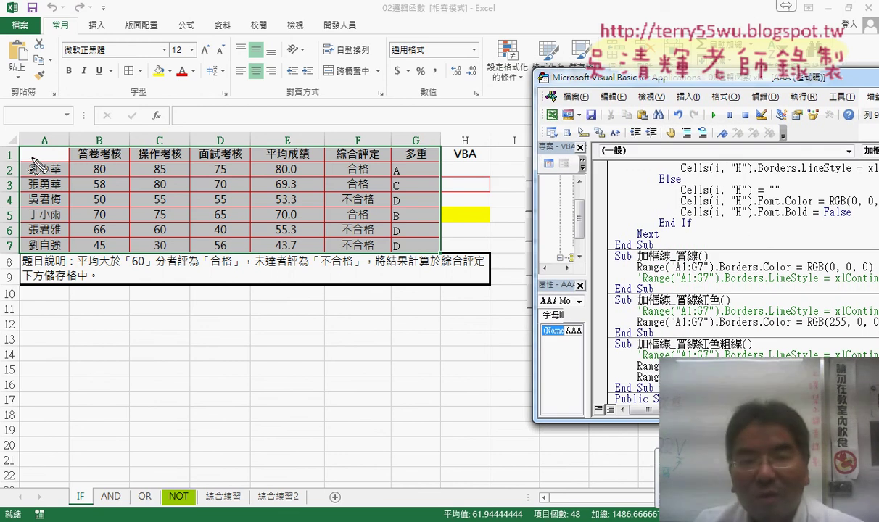
left_click_drag(29, 160, 419, 163)
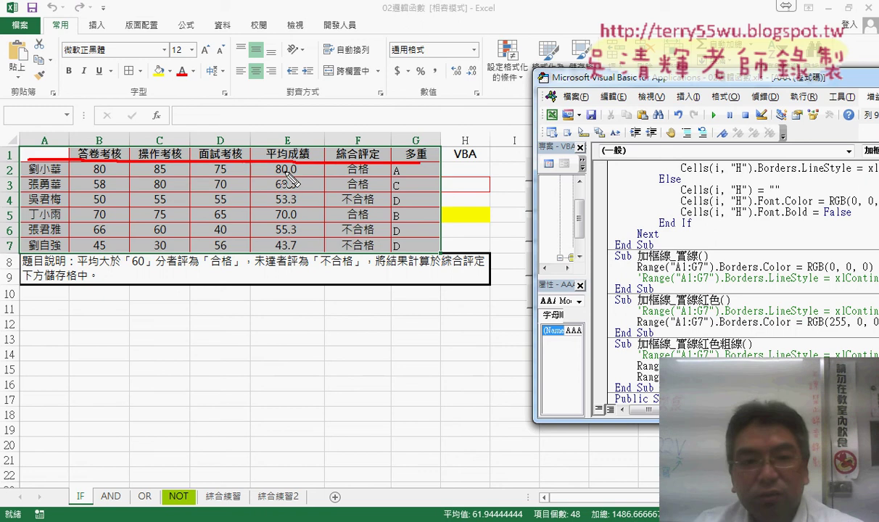
left_click_drag(29, 166, 414, 166)
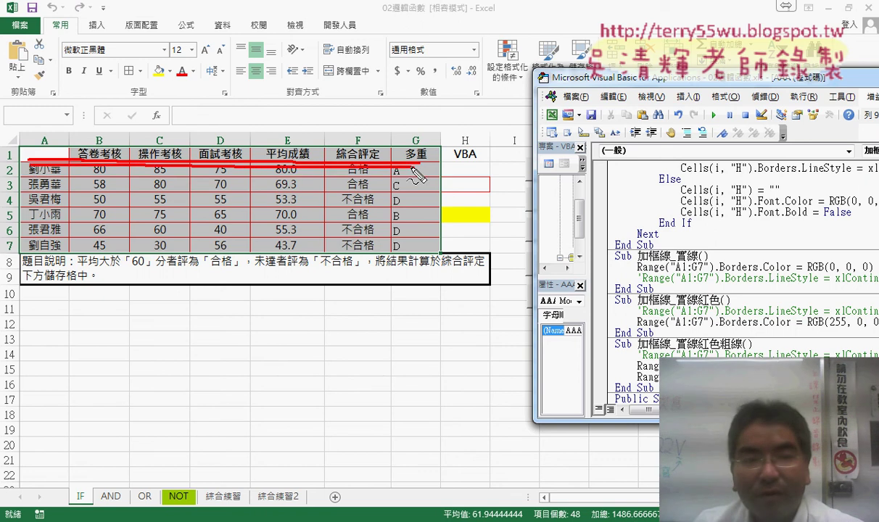
left_click_drag(65, 150, 62, 245)
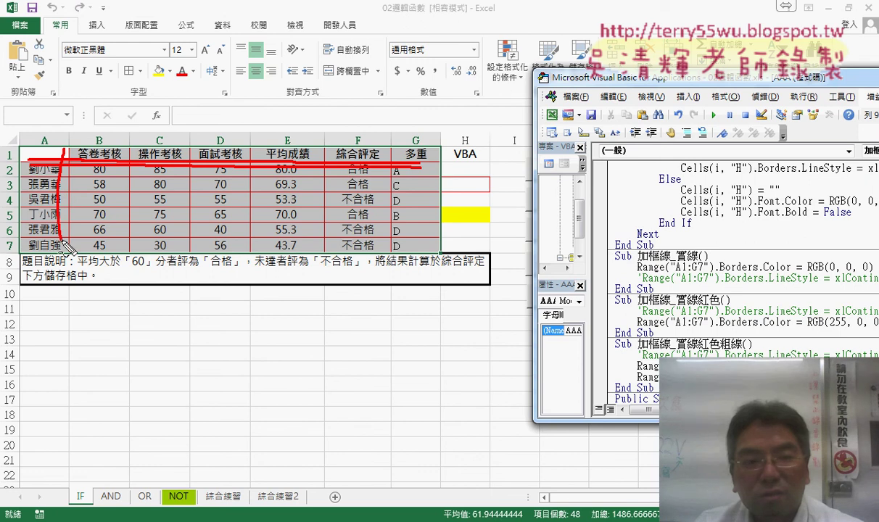
left_click_drag(70, 150, 73, 209)
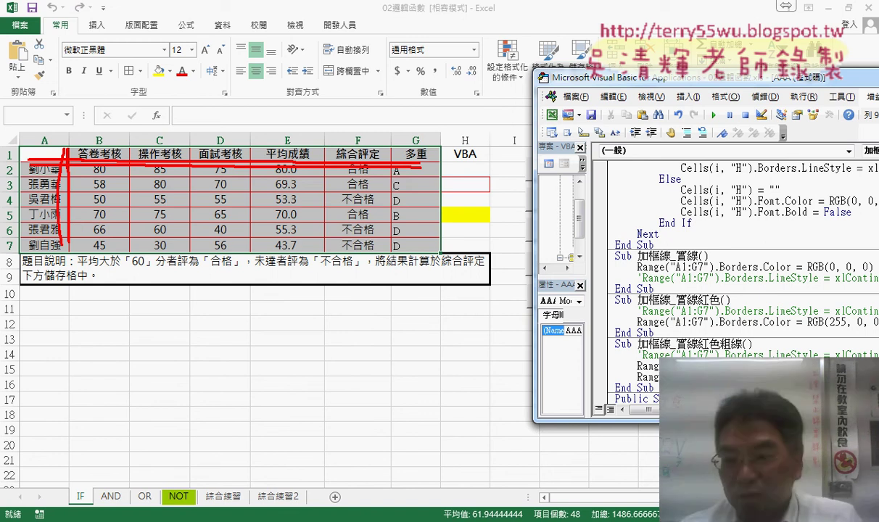
key("Escape")
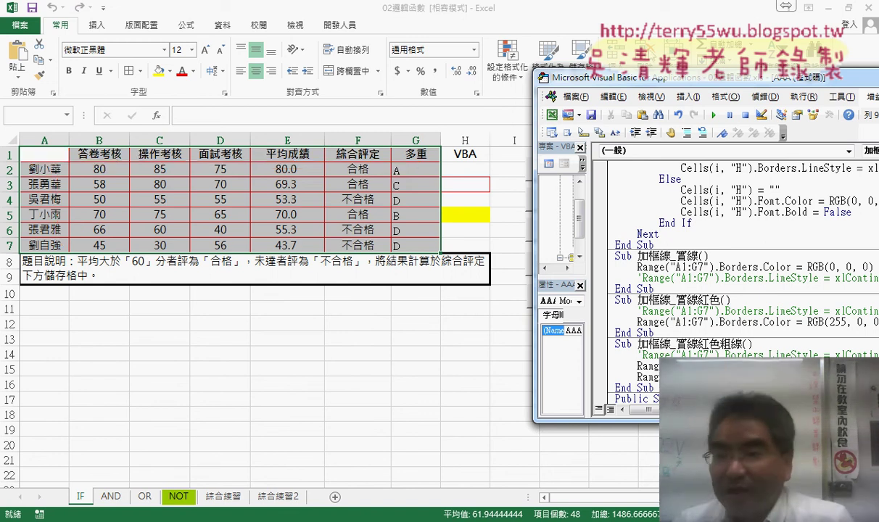
left_click_drag(653, 77, 386, 59)
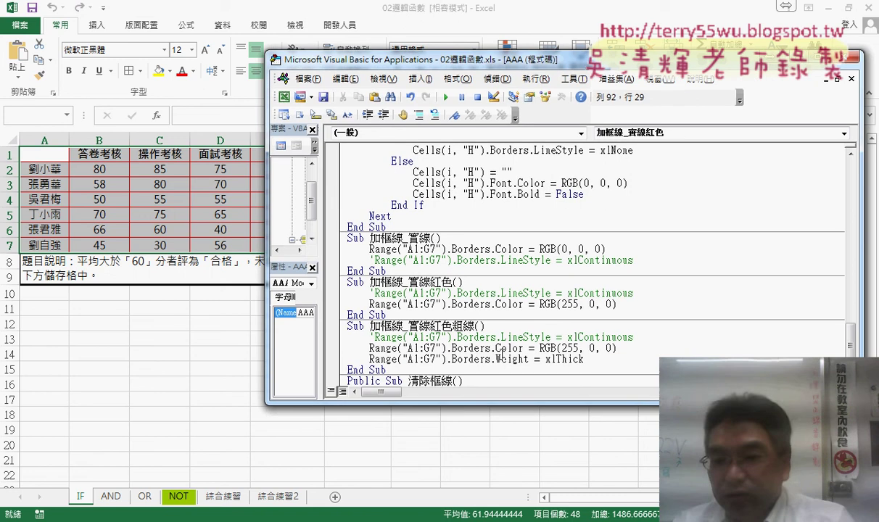
- Replace .Color = RGB(255, 0, 0) in the thick red macro with Borders(xlEdgeTop), then select A2:G2
left_click_drag(490, 348, 648, 349)
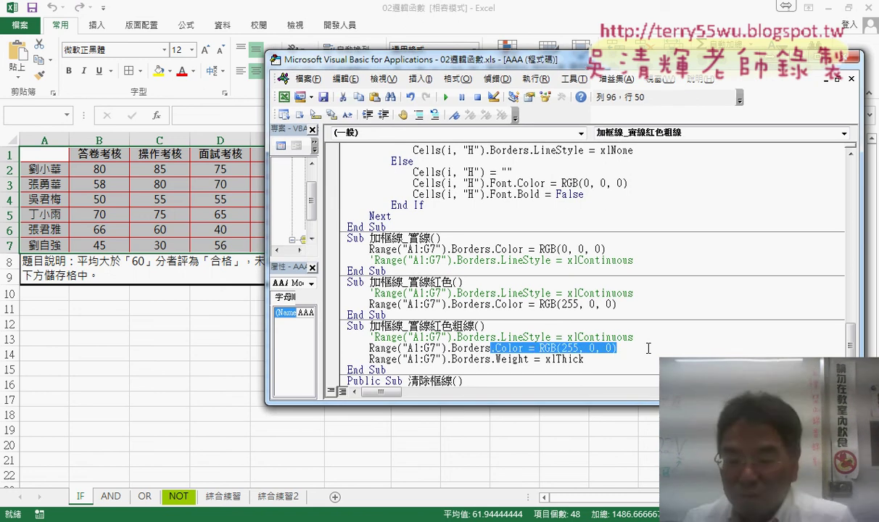
key("Delete")
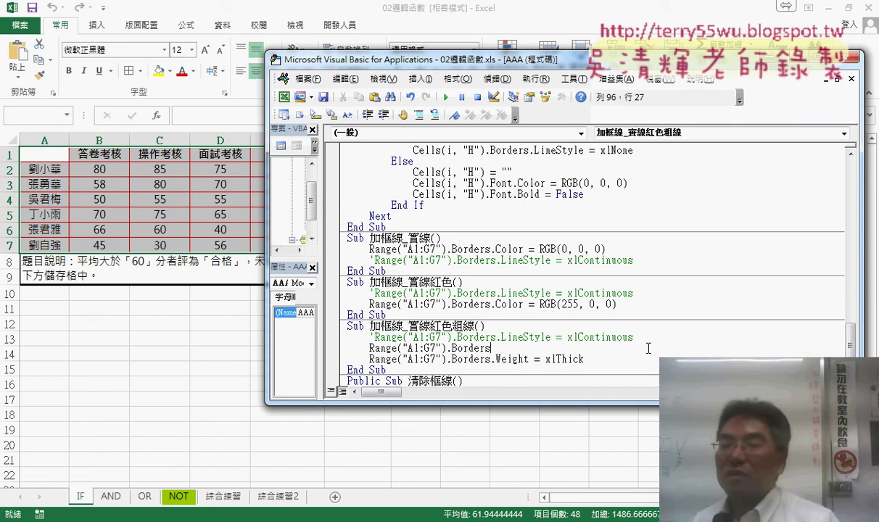
type("(")
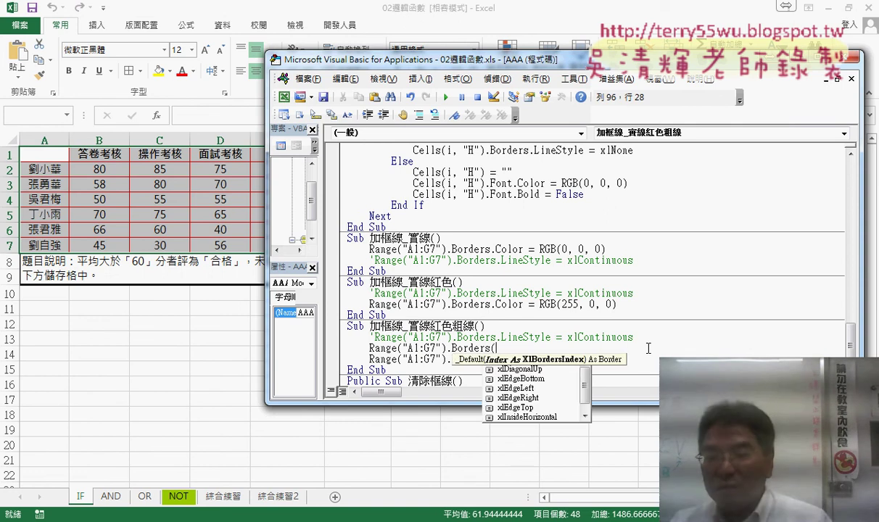
scroll(584, 406, "down", 1)
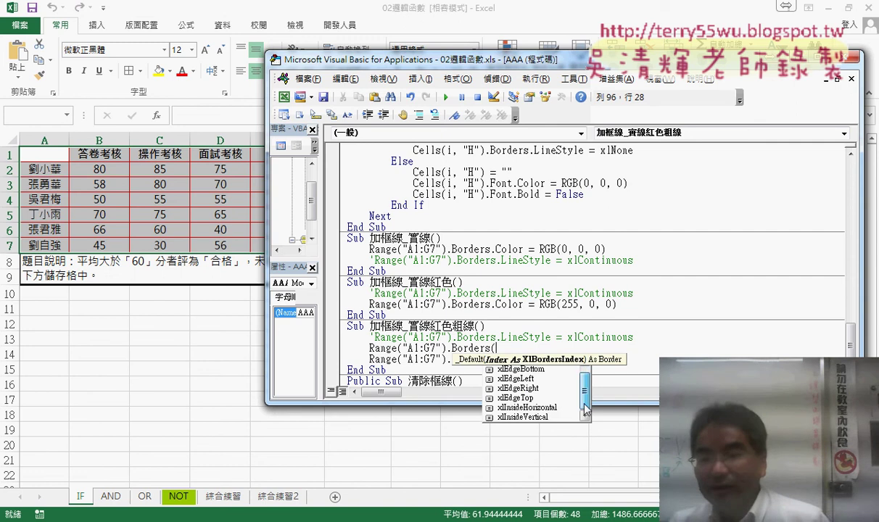
left_click(525, 399)
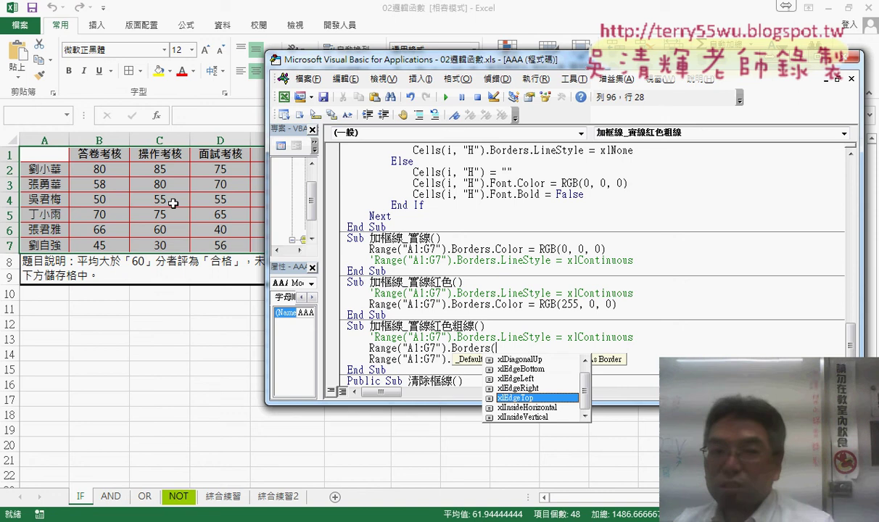
left_click_drag(43, 169, 418, 176)
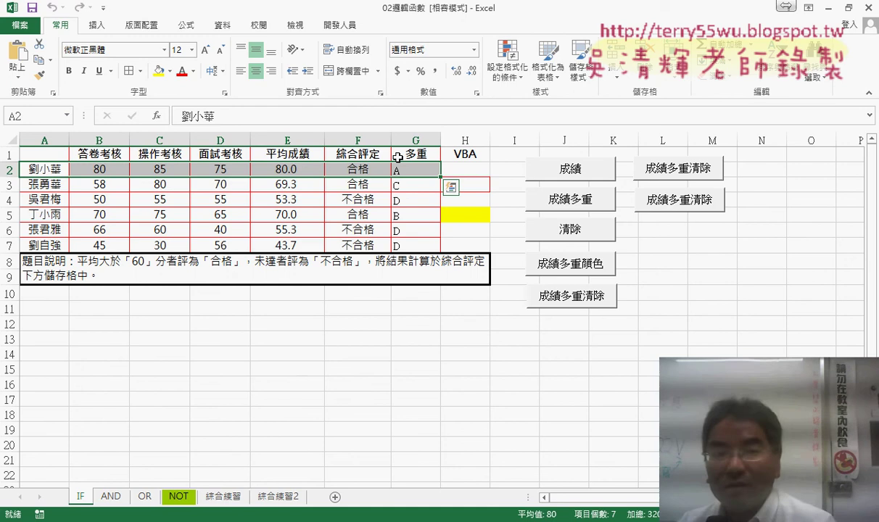
- Select cells A1:A7, the student-name column of the grade table
left_click_drag(45, 154, 44, 328)
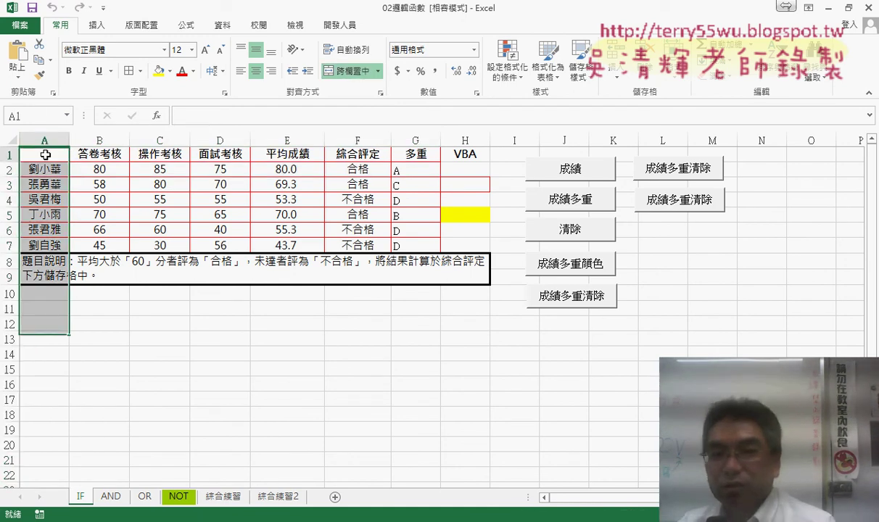
left_click_drag(45, 155, 44, 245)
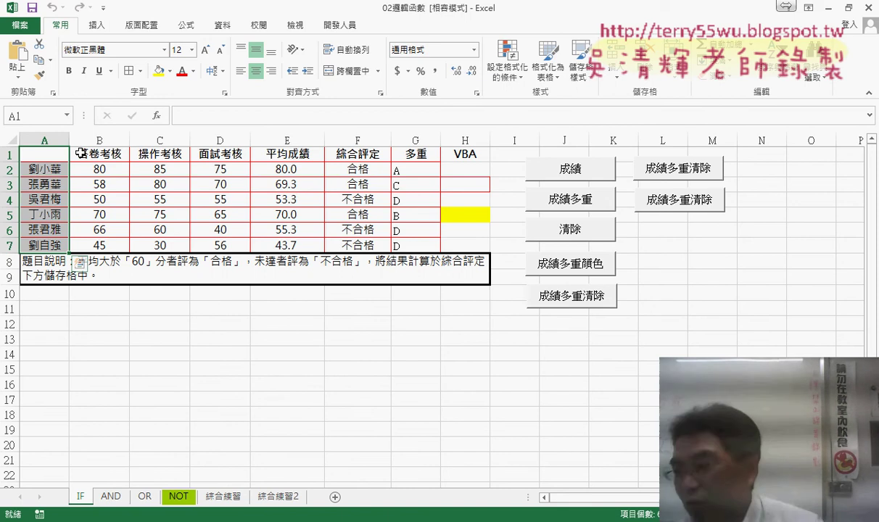